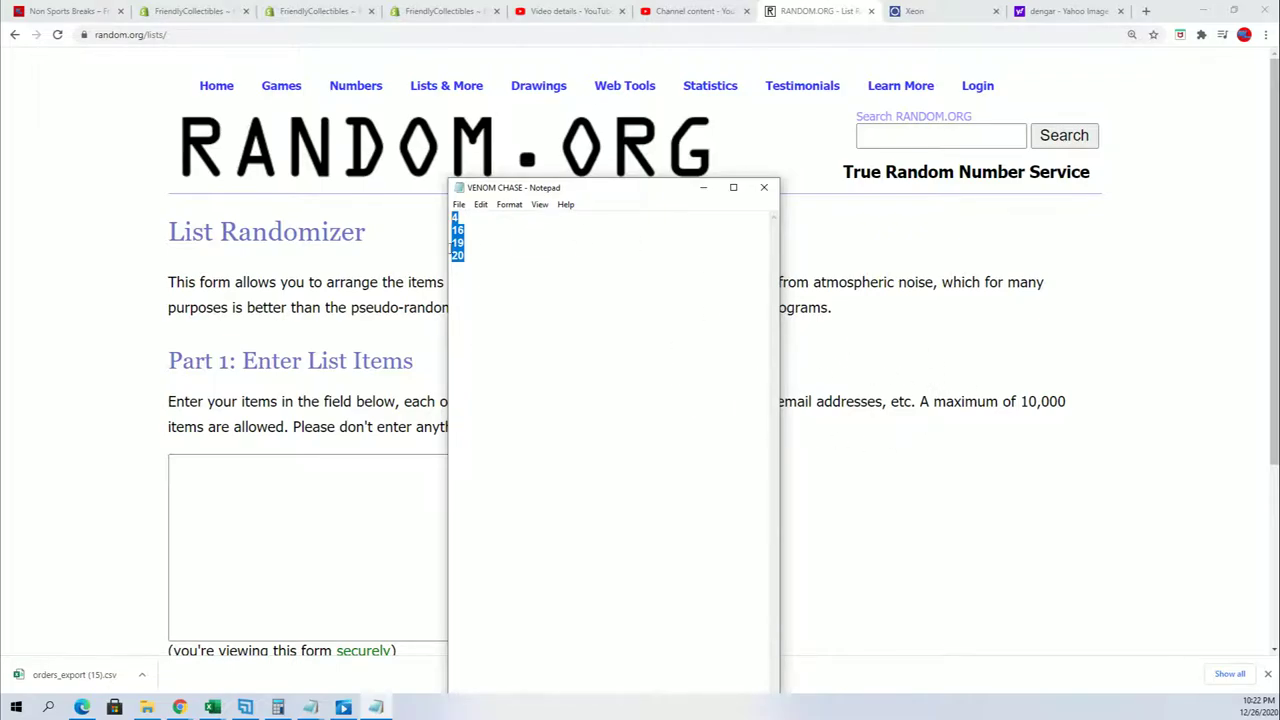
Step: Copy the numbers 4, 16, 19 and 20 from Notepad into the List Randomizer box
{"action": "right_click", "coordinate": [456, 242]}
{"action": "left_click", "coordinate": [490, 284]}
{"action": "left_click", "coordinate": [204, 469]}
{"action": "right_click", "coordinate": [204, 469]}
{"action": "left_click", "coordinate": [250, 571]}
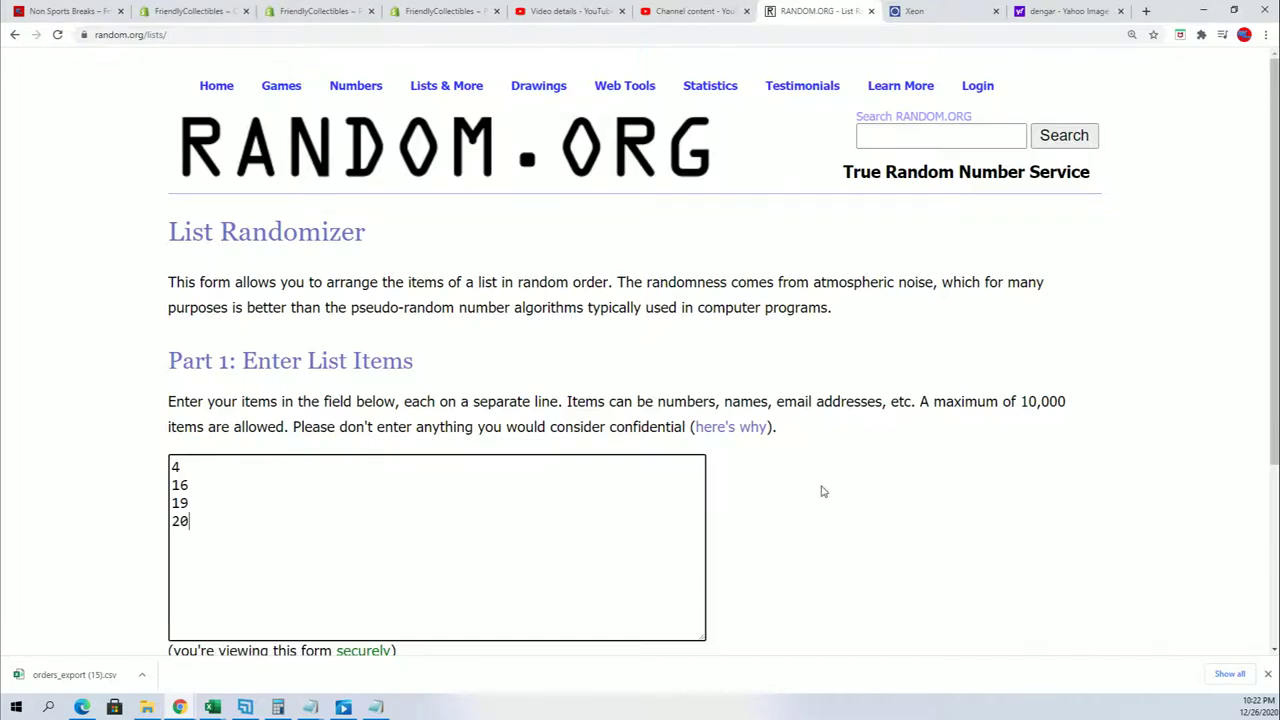
{"action": "scroll", "coordinate": [219, 631], "scroll_direction": "down", "scroll_amount": 3}
Step: Shuffle the list seven times, ending 16, 20, 4, 19, and select the top 16
{"action": "left_click", "coordinate": [222, 516]}
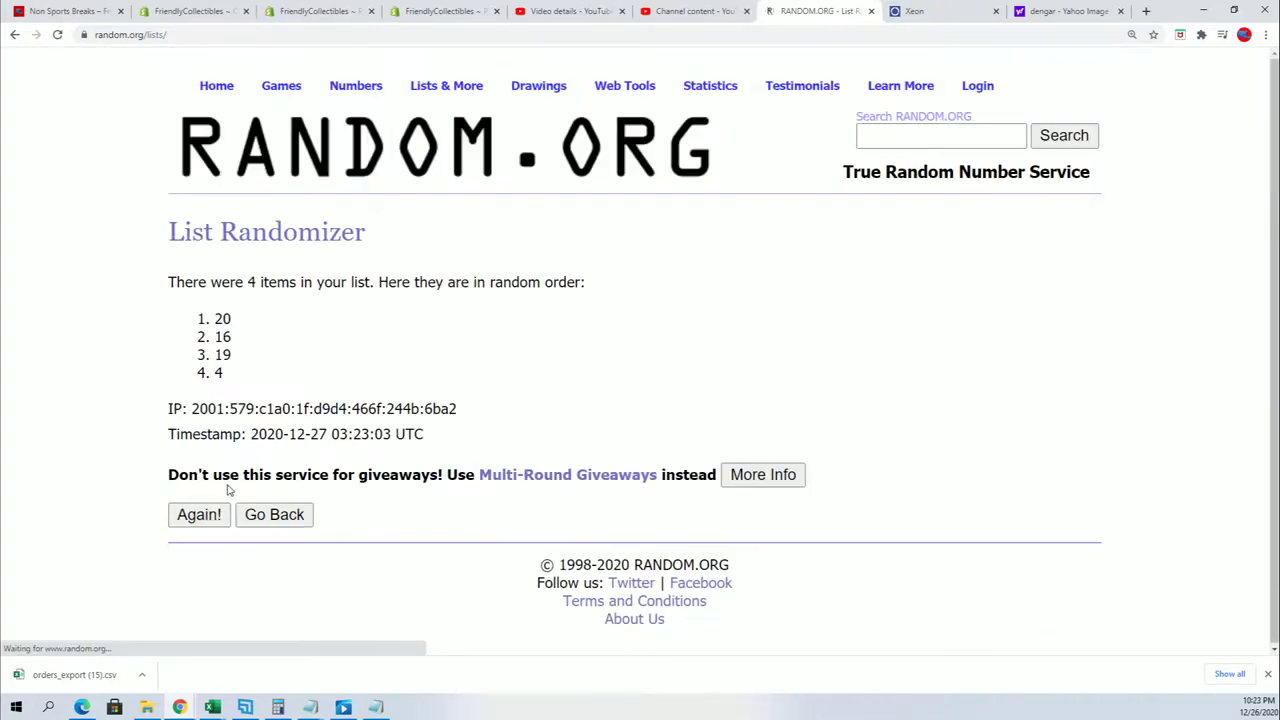
{"action": "left_click", "coordinate": [202, 521]}
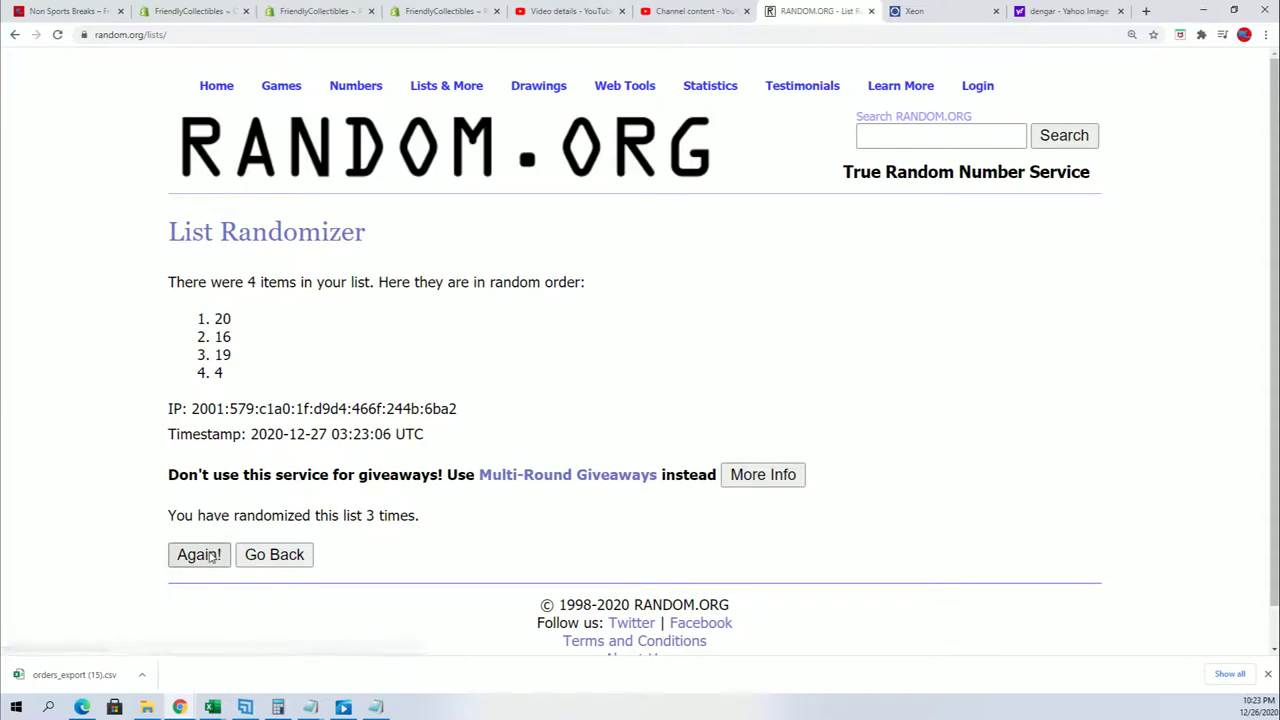
{"action": "key", "text": "Return"}
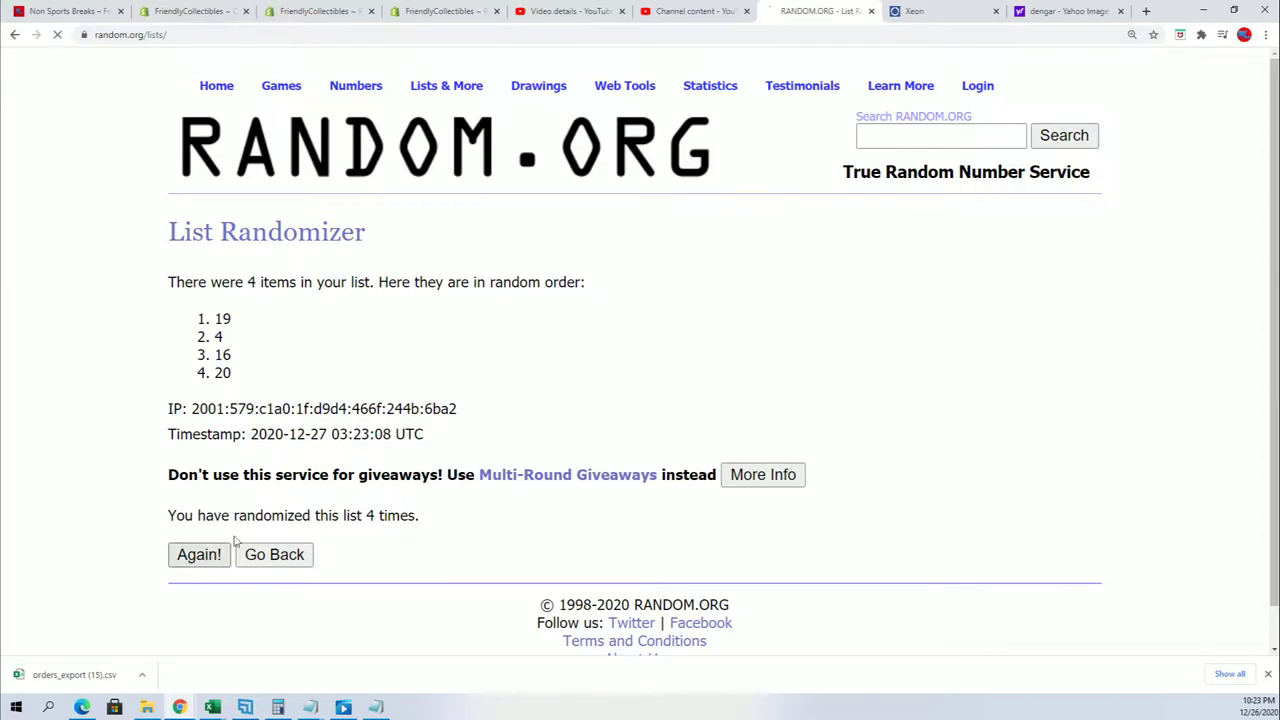
{"action": "left_click", "coordinate": [199, 560]}
{"action": "left_click", "coordinate": [204, 564]}
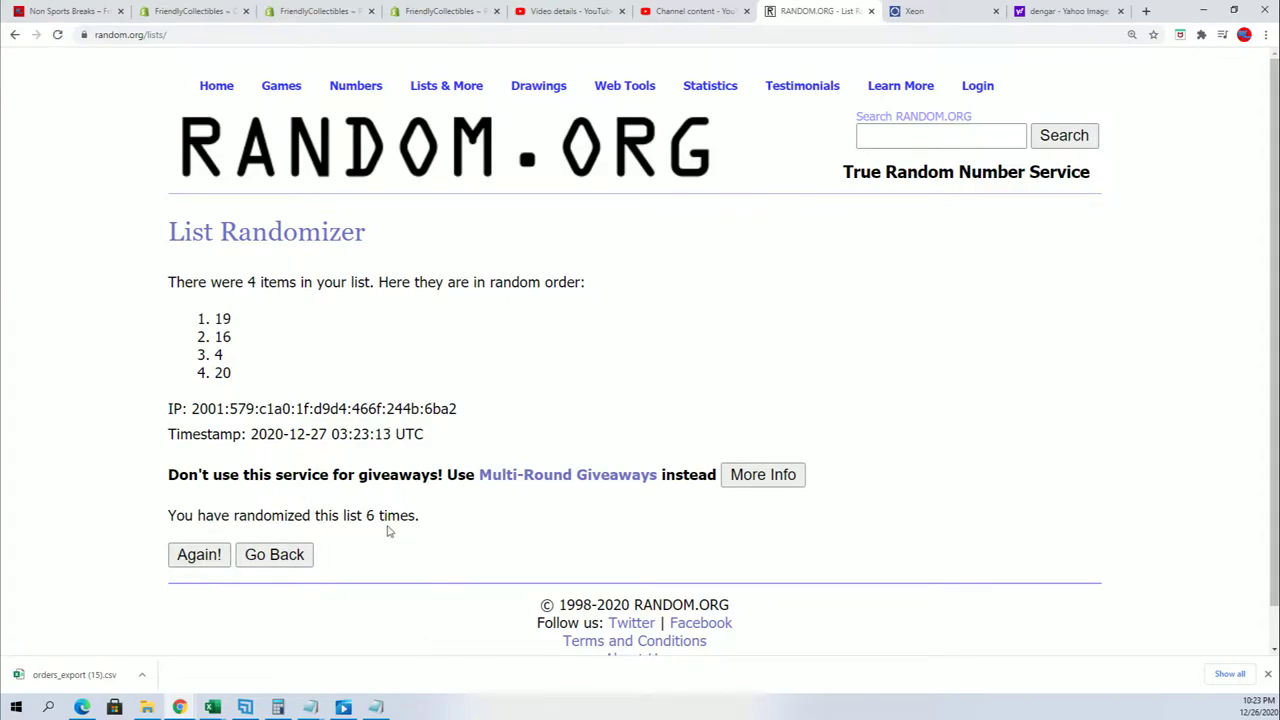
{"action": "left_click", "coordinate": [201, 558]}
{"action": "double_click", "coordinate": [222, 318]}
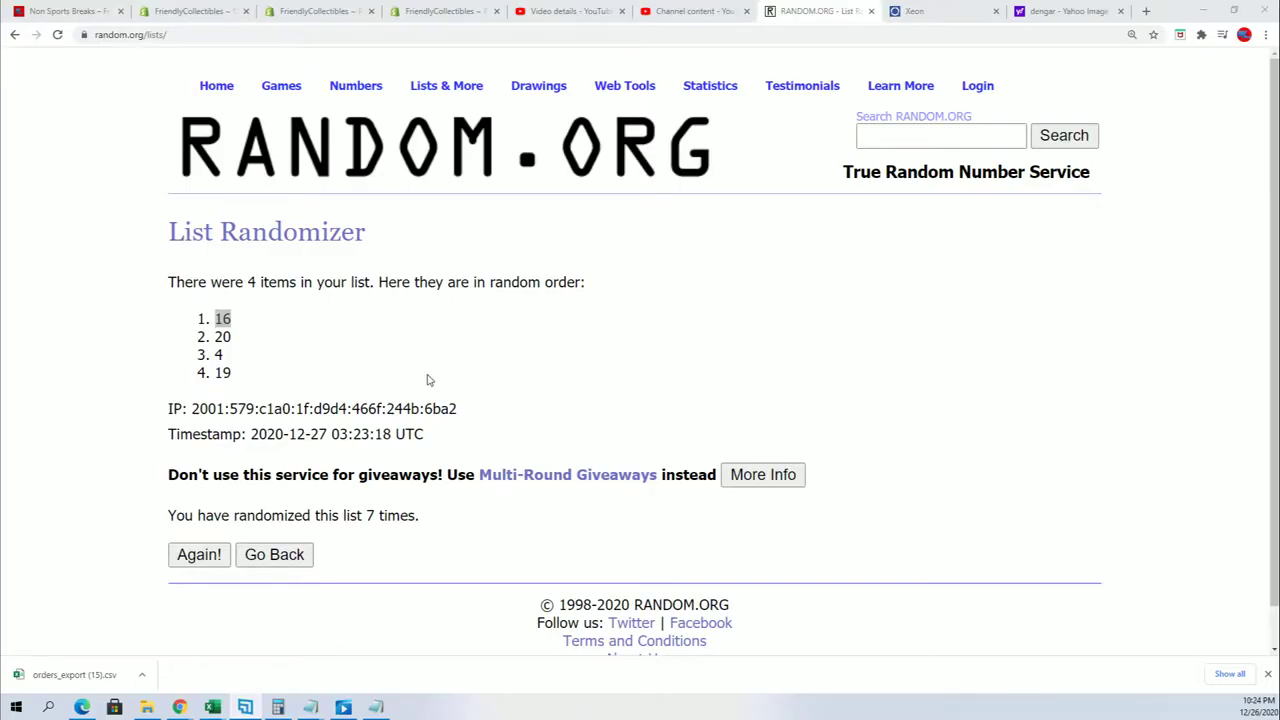
Step: Open a blank List Randomizer and copy the 20 owner names from Notepad
{"action": "mouse_move", "coordinate": [446, 88]}
{"action": "left_click", "coordinate": [430, 109]}
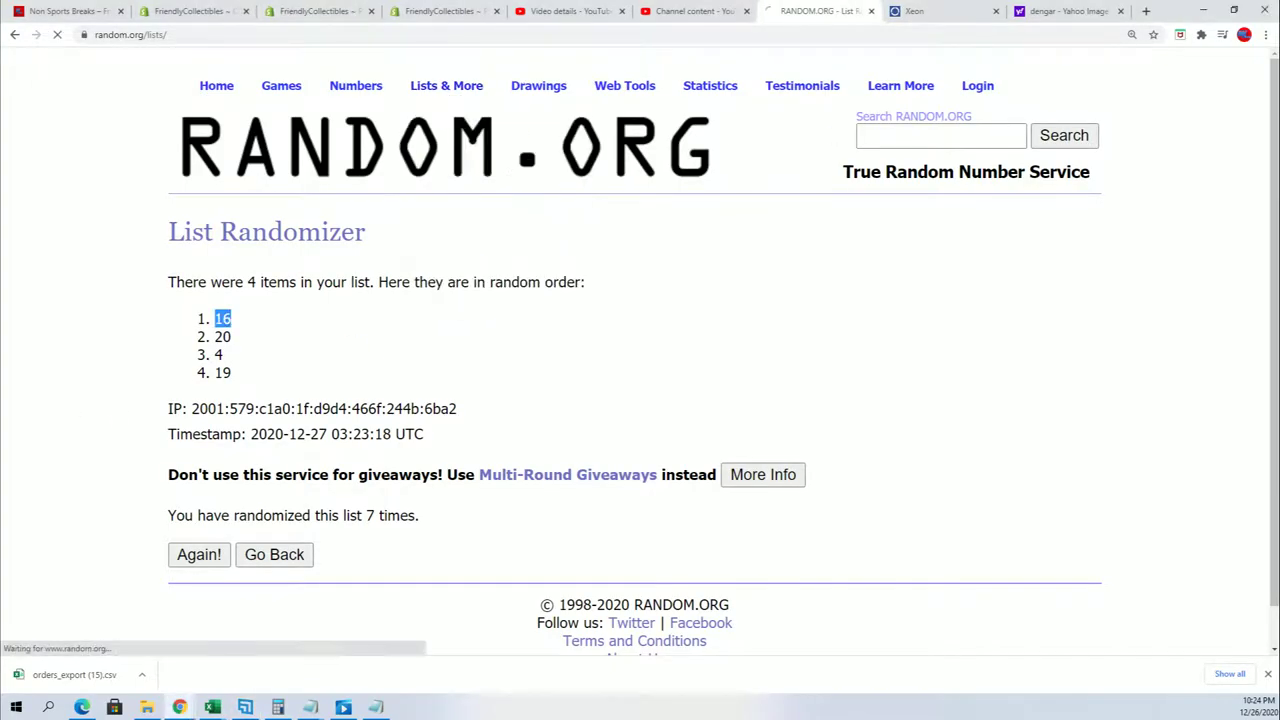
{"action": "key", "text": "alt+Tab"}
{"action": "left_click_drag", "start_coordinate": [780, 52], "coordinate": [745, 33]}
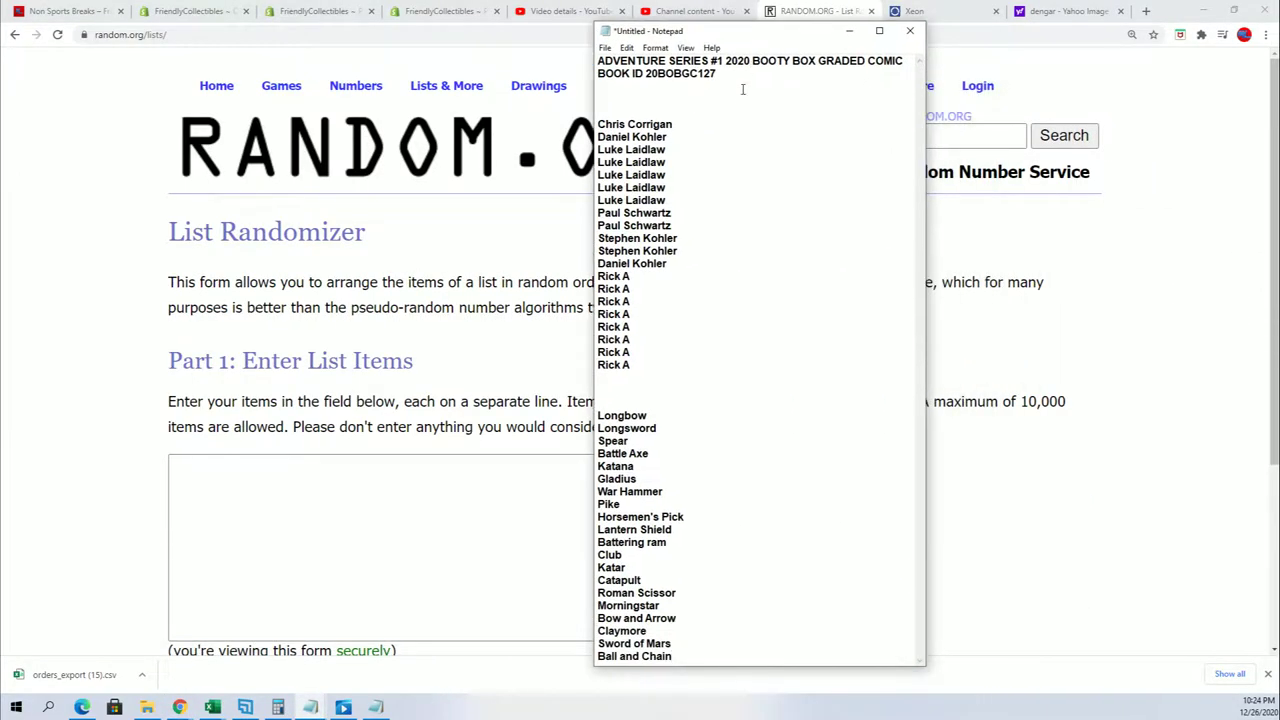
{"action": "mouse_move", "coordinate": [718, 75]}
{"action": "left_mouse_down"}
{"action": "mouse_move", "coordinate": [634, 74]}
{"action": "mouse_move", "coordinate": [651, 74]}
{"action": "left_mouse_up"}
{"action": "mouse_move", "coordinate": [635, 372]}
{"action": "left_mouse_down"}
{"action": "mouse_move", "coordinate": [615, 180]}
{"action": "mouse_move", "coordinate": [573, 127]}
{"action": "left_mouse_up"}
{"action": "right_click", "coordinate": [612, 150]}
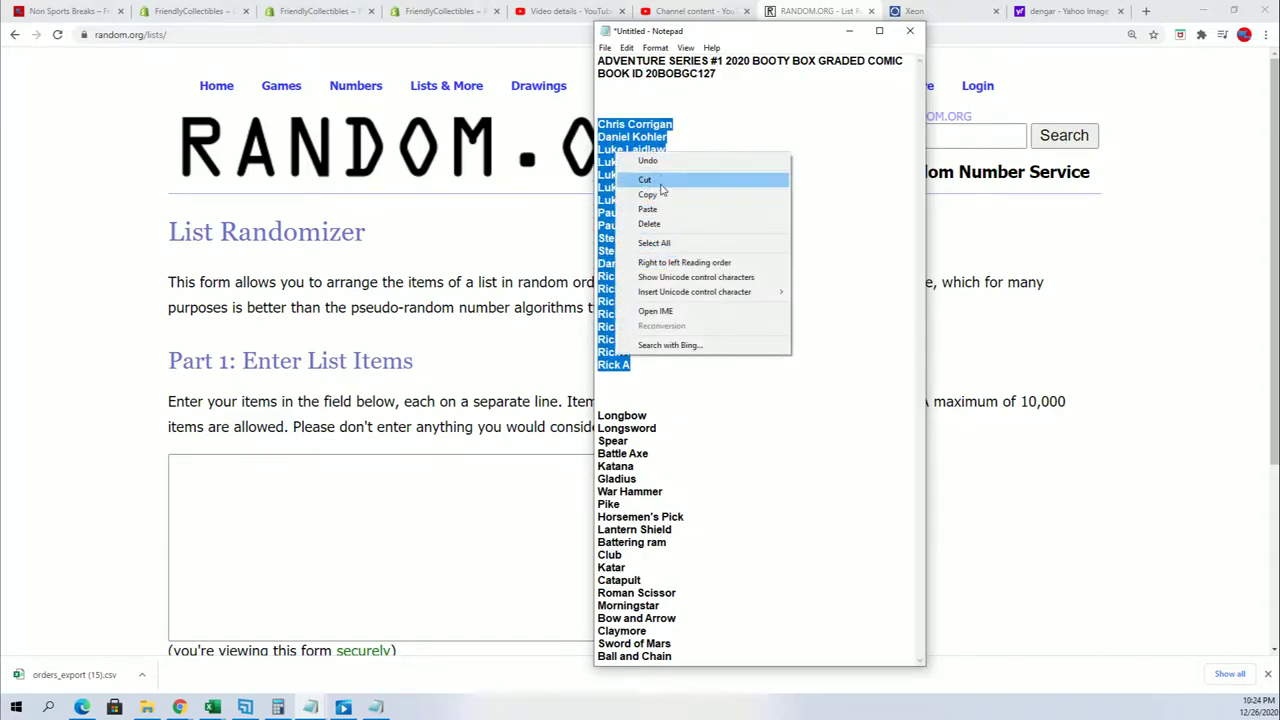
{"action": "left_click", "coordinate": [640, 194]}
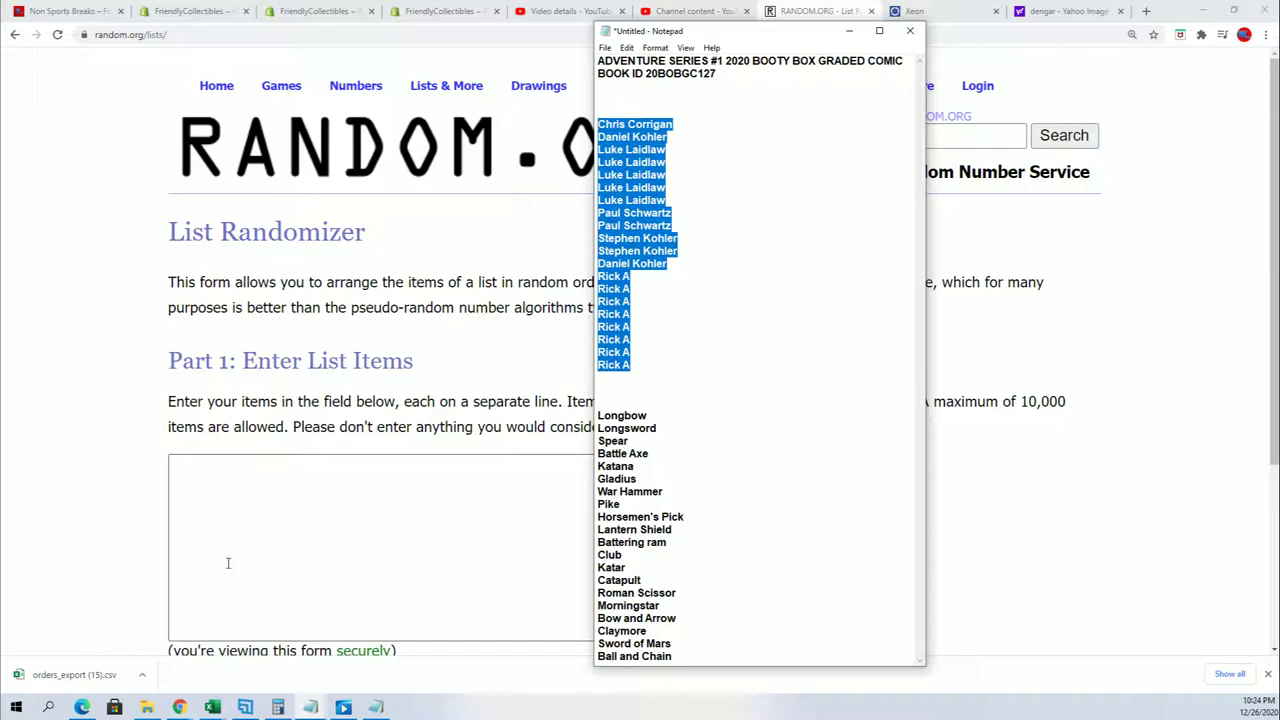
Step: Paste the owner names into the randomizer and shuffle them seven times
{"action": "left_click", "coordinate": [202, 472]}
{"action": "right_click", "coordinate": [202, 472]}
{"action": "left_click", "coordinate": [250, 574]}
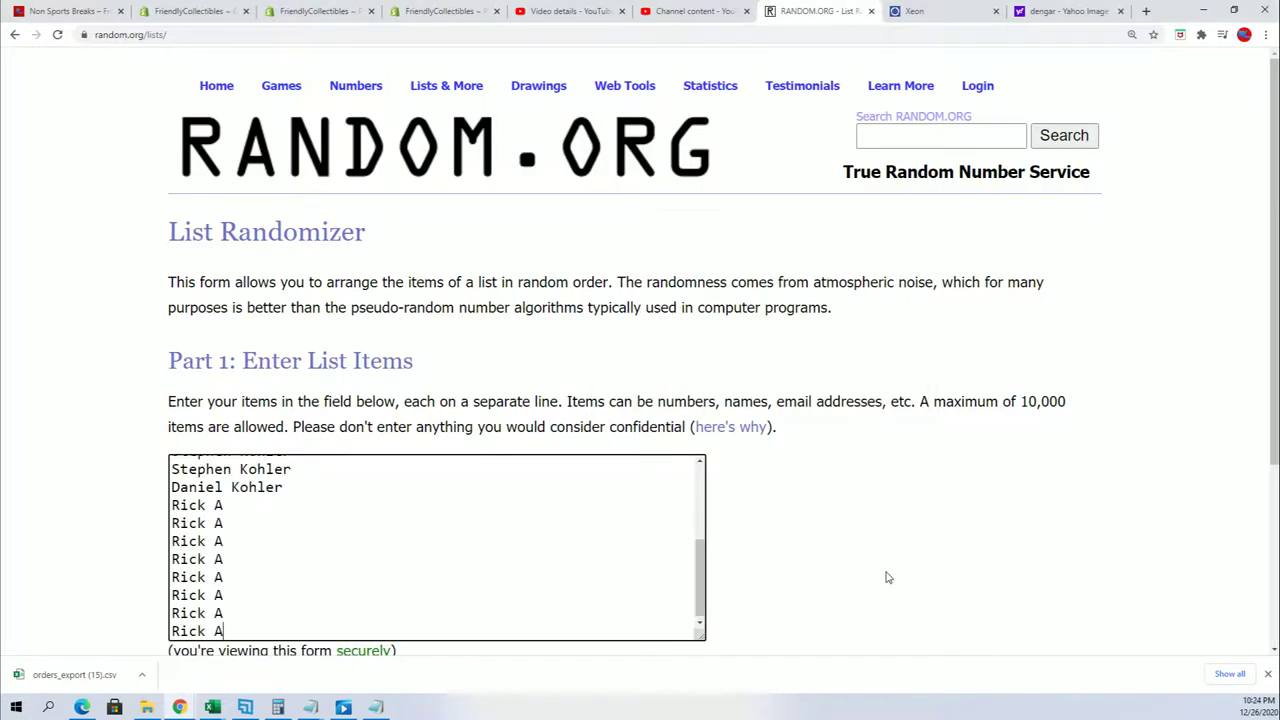
{"action": "scroll", "coordinate": [885, 577], "scroll_direction": "down", "scroll_amount": 3}
{"action": "left_click", "coordinate": [226, 517]}
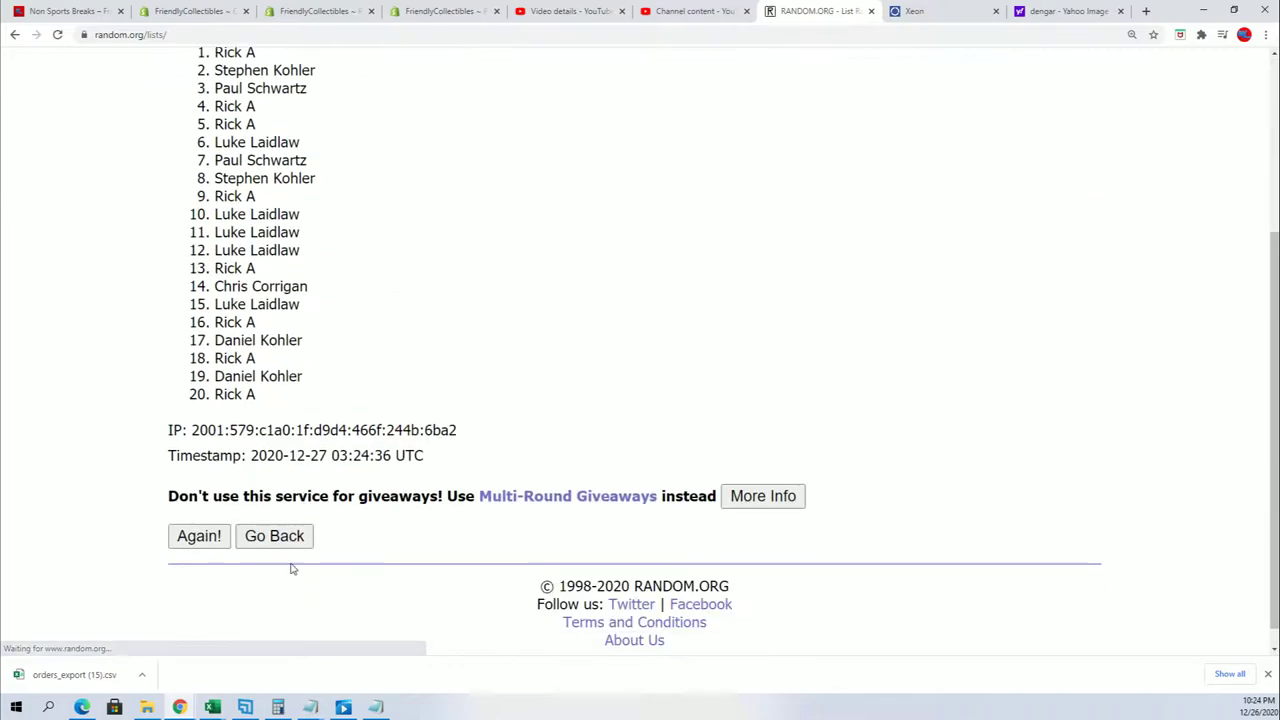
{"action": "left_click", "coordinate": [221, 512]}
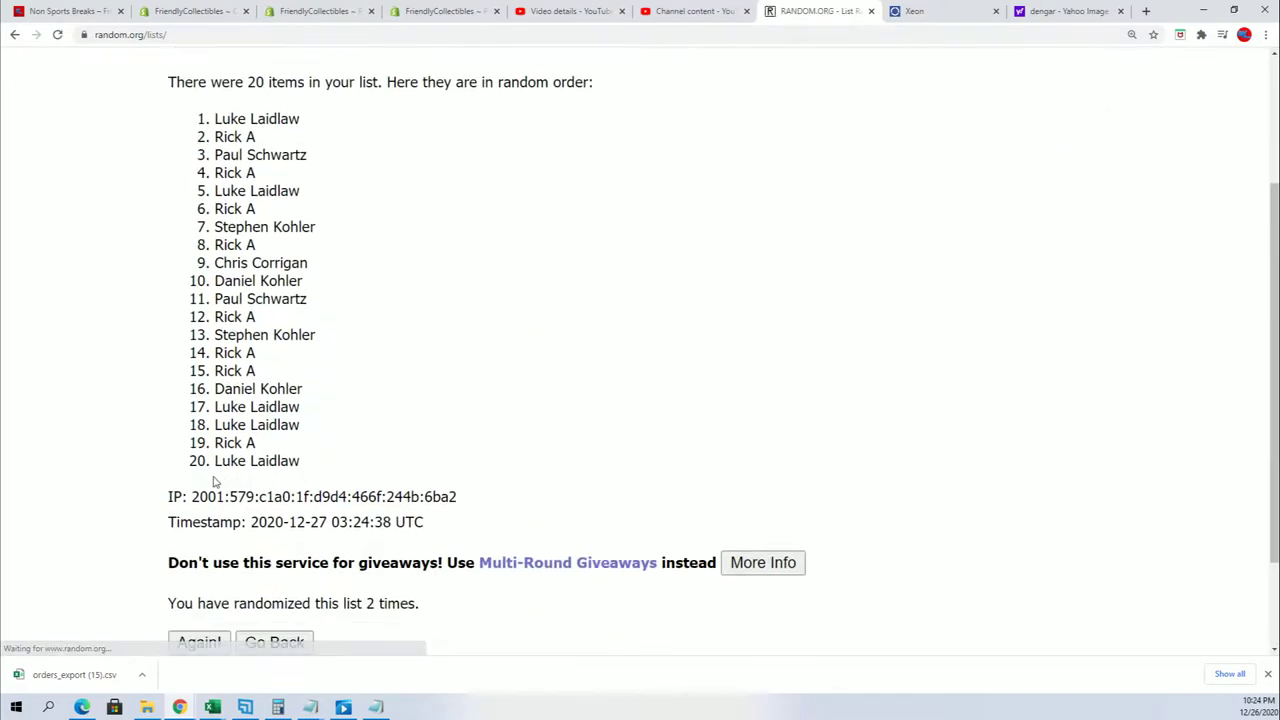
{"action": "left_click", "coordinate": [201, 511]}
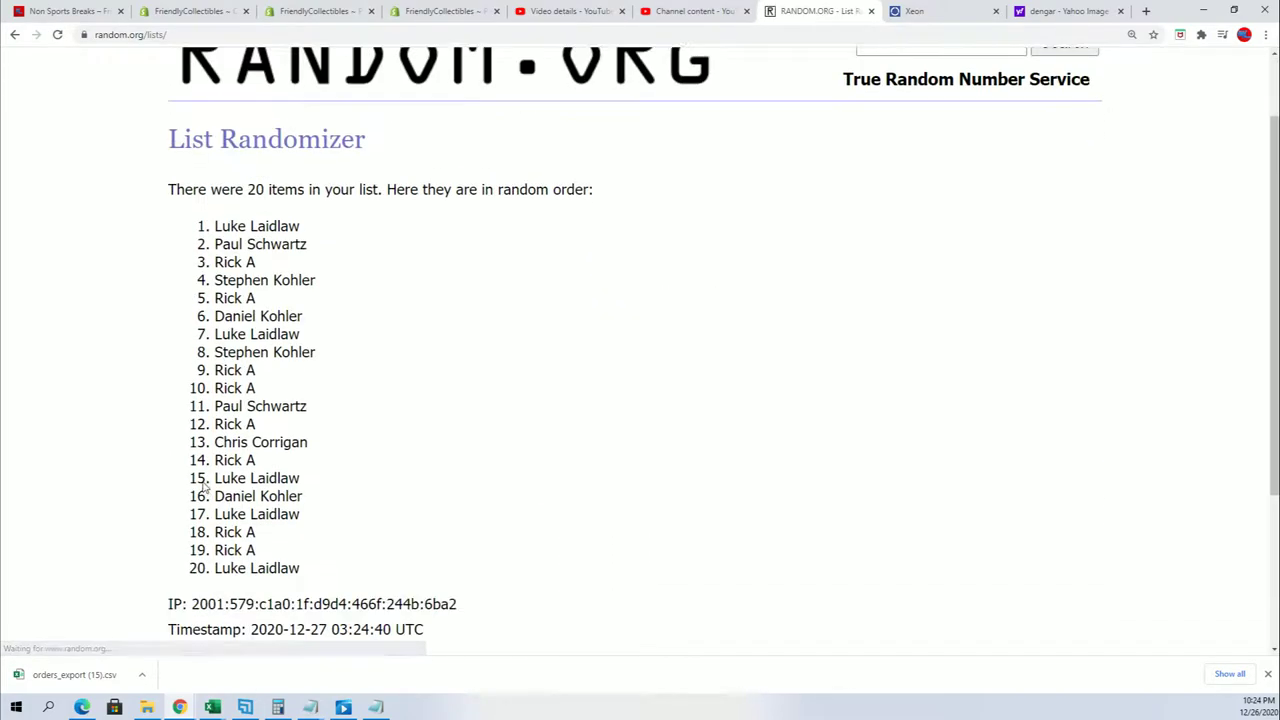
{"action": "left_click", "coordinate": [201, 511]}
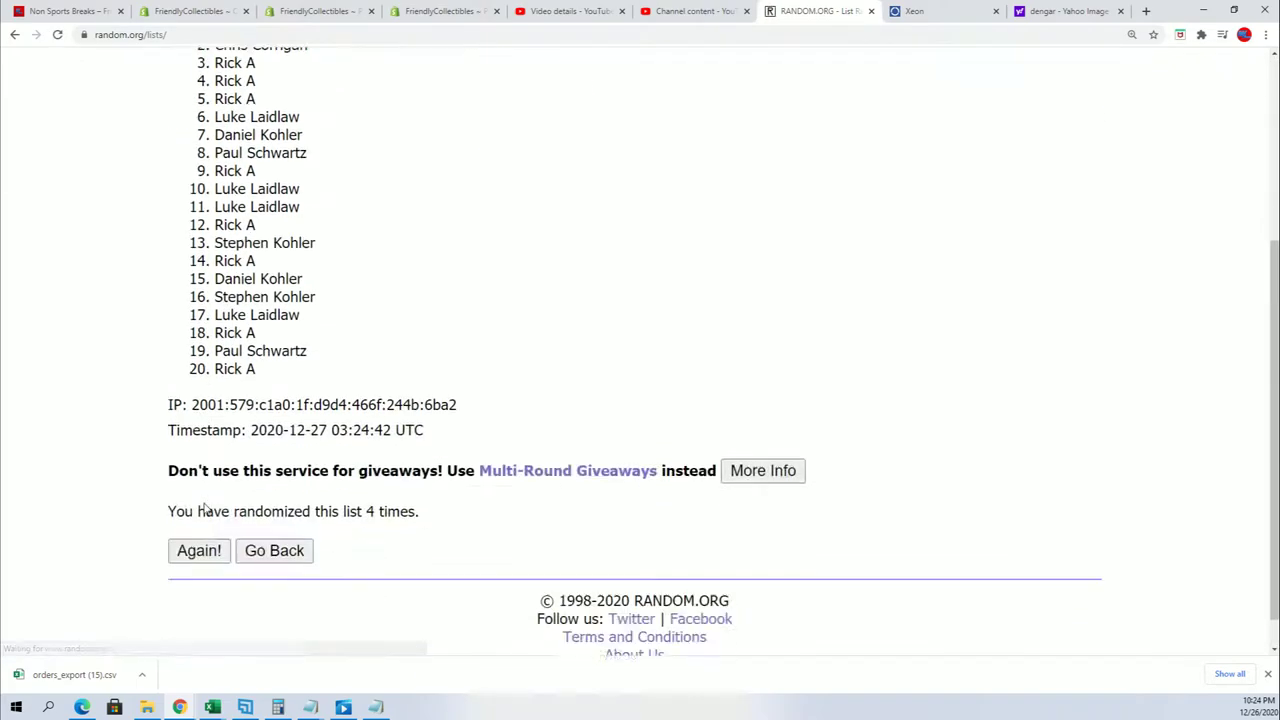
{"action": "left_click", "coordinate": [201, 512]}
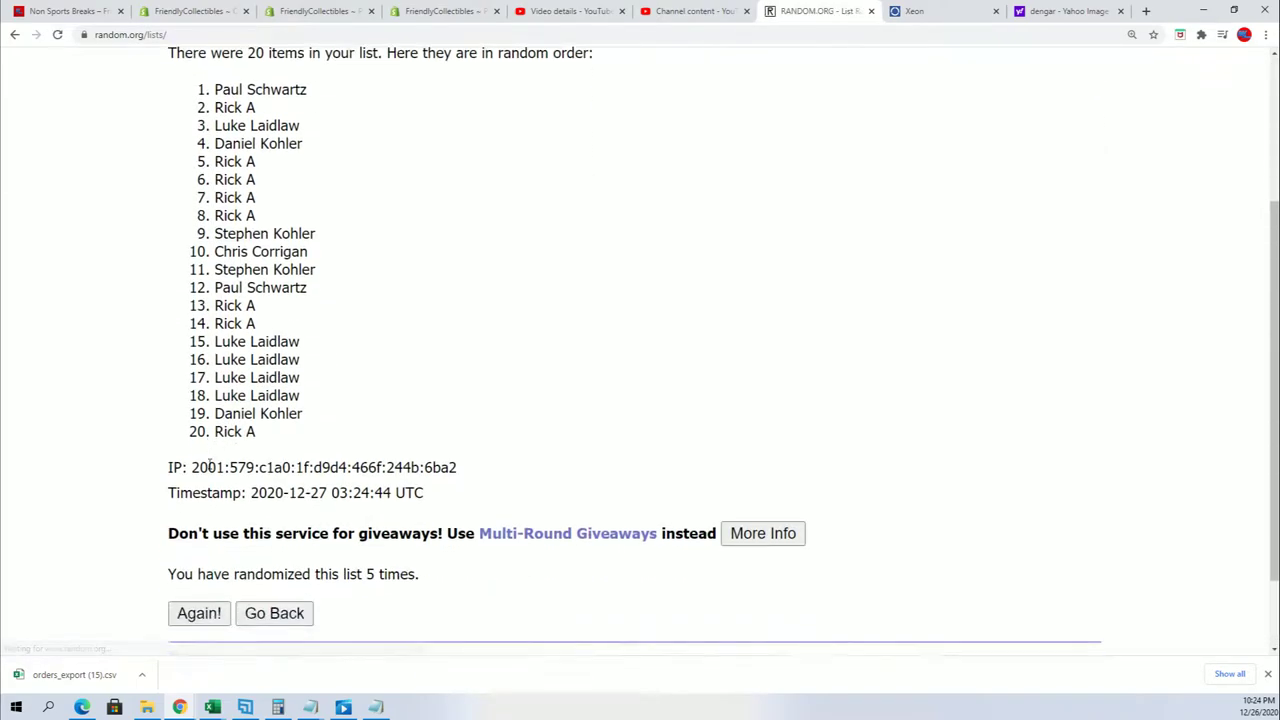
{"action": "left_click", "coordinate": [199, 511]}
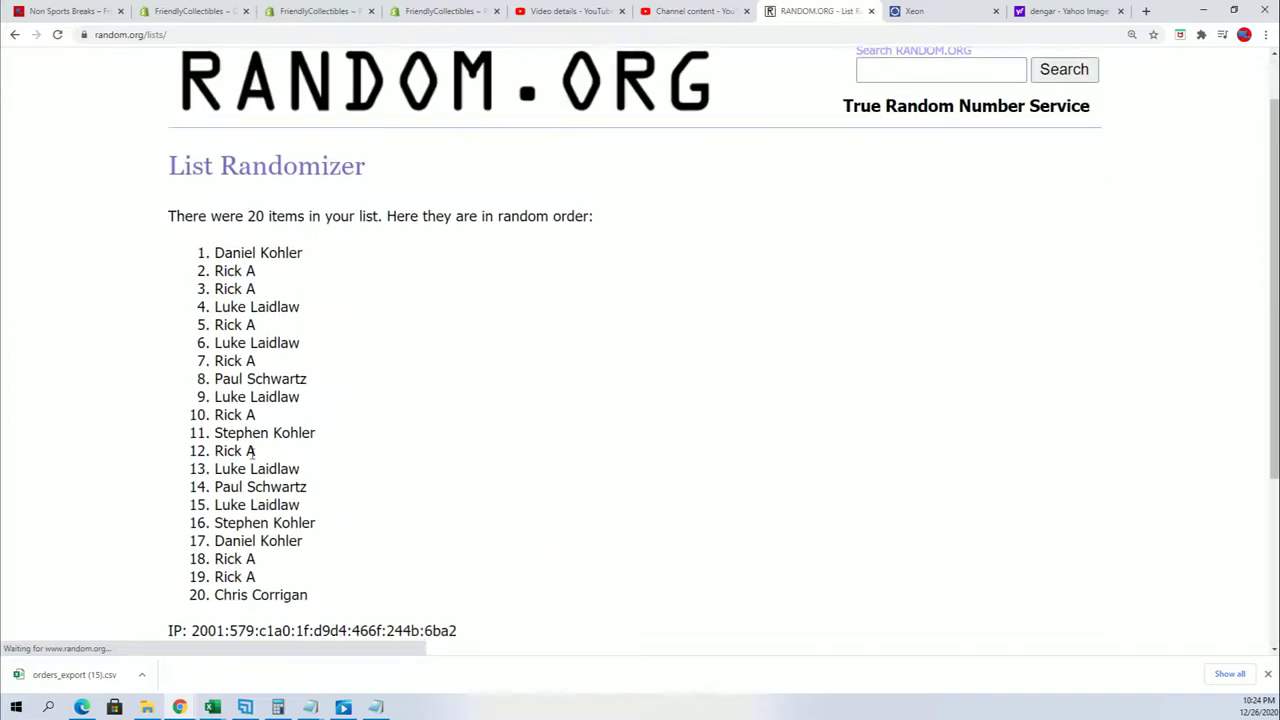
{"action": "scroll", "coordinate": [346, 423], "scroll_direction": "up", "scroll_amount": 1}
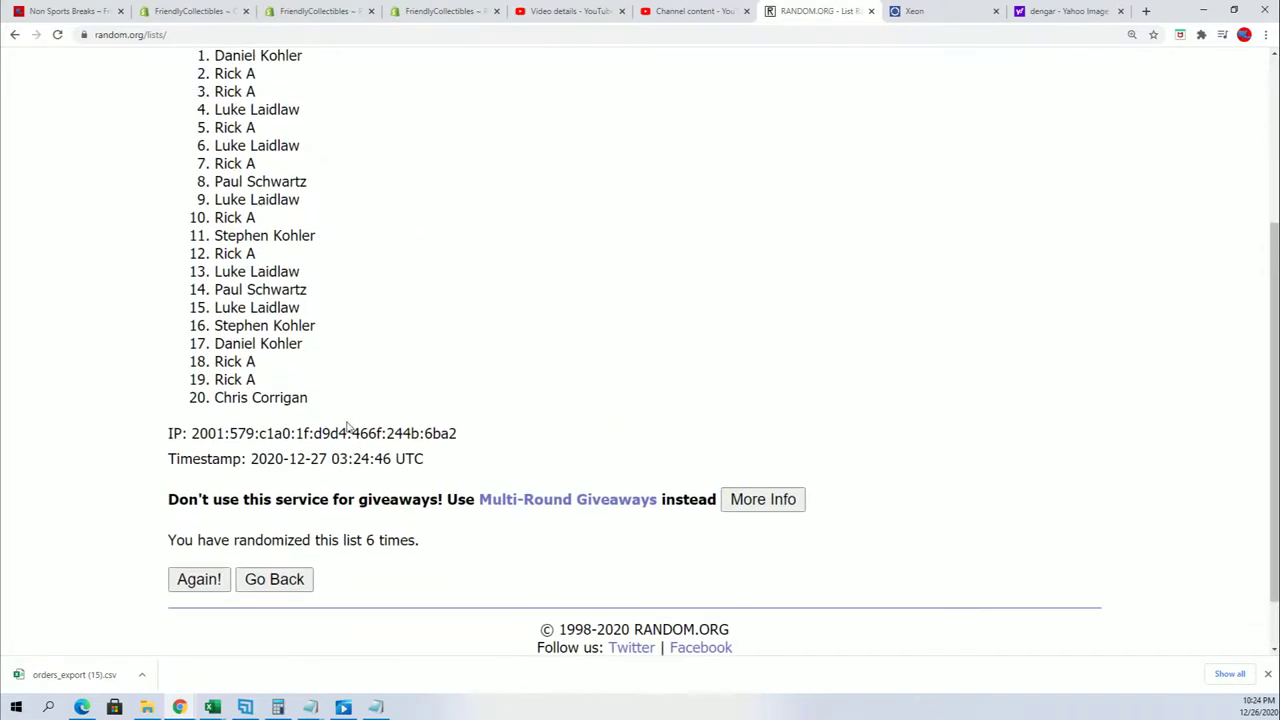
{"action": "scroll", "coordinate": [330, 455], "scroll_direction": "down", "scroll_amount": 1}
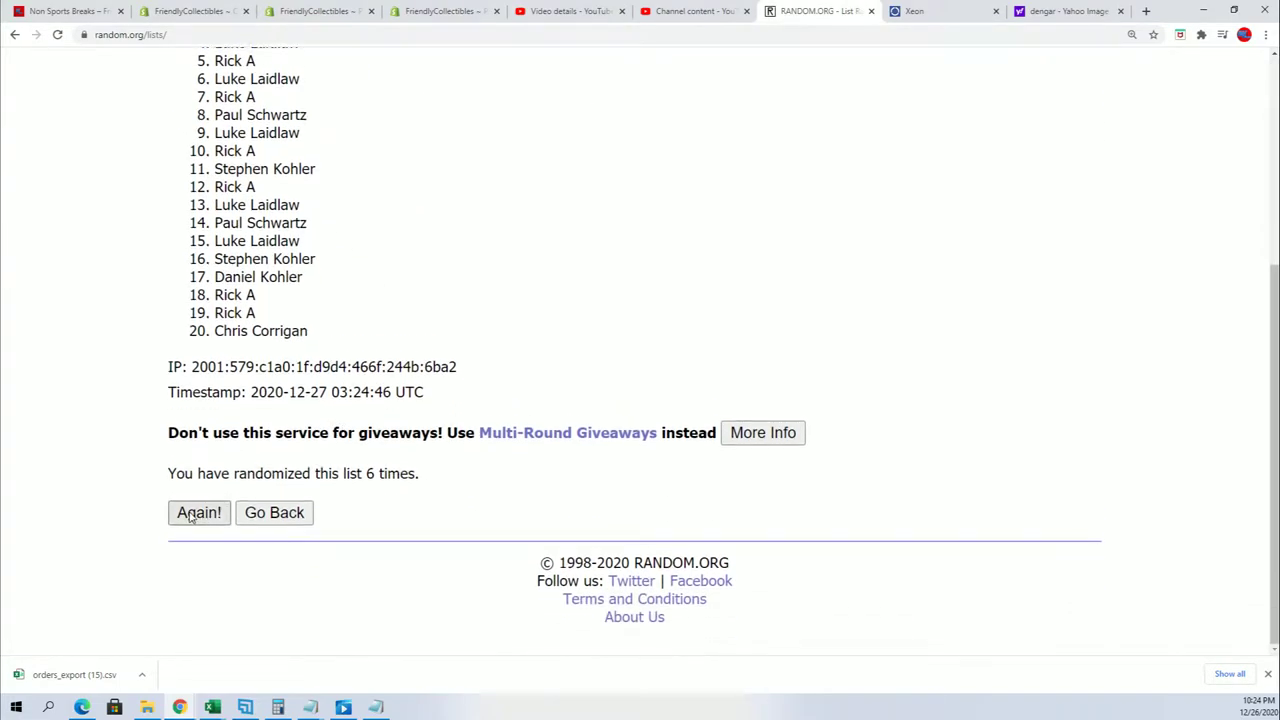
{"action": "left_click", "coordinate": [199, 512]}
Step: Select and copy the final shuffled order of owner names
{"action": "scroll", "coordinate": [365, 225], "scroll_direction": "down", "scroll_amount": 1}
{"action": "mouse_move", "coordinate": [215, 185]}
{"action": "left_mouse_down"}
{"action": "mouse_move", "coordinate": [236, 186]}
{"action": "mouse_move", "coordinate": [287, 529]}
{"action": "left_mouse_up"}
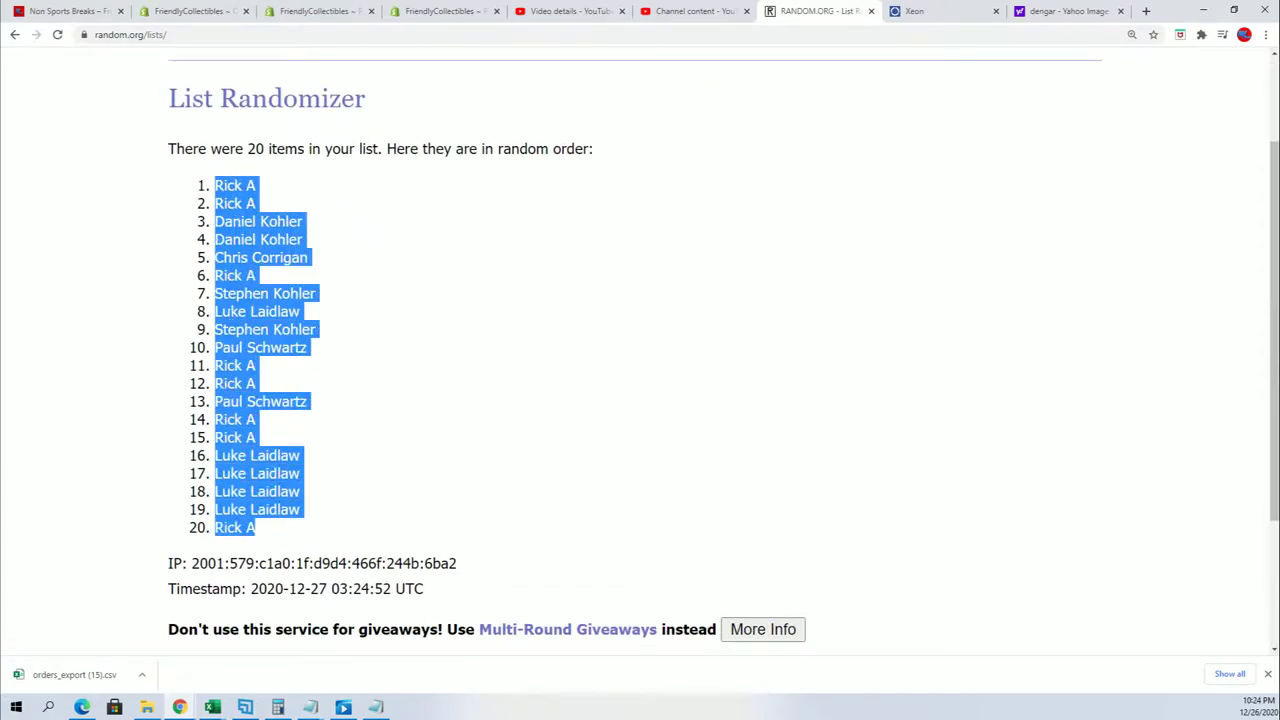
{"action": "right_click", "coordinate": [227, 314]}
{"action": "left_click", "coordinate": [250, 326]}
{"action": "key", "text": "alt+Tab"}
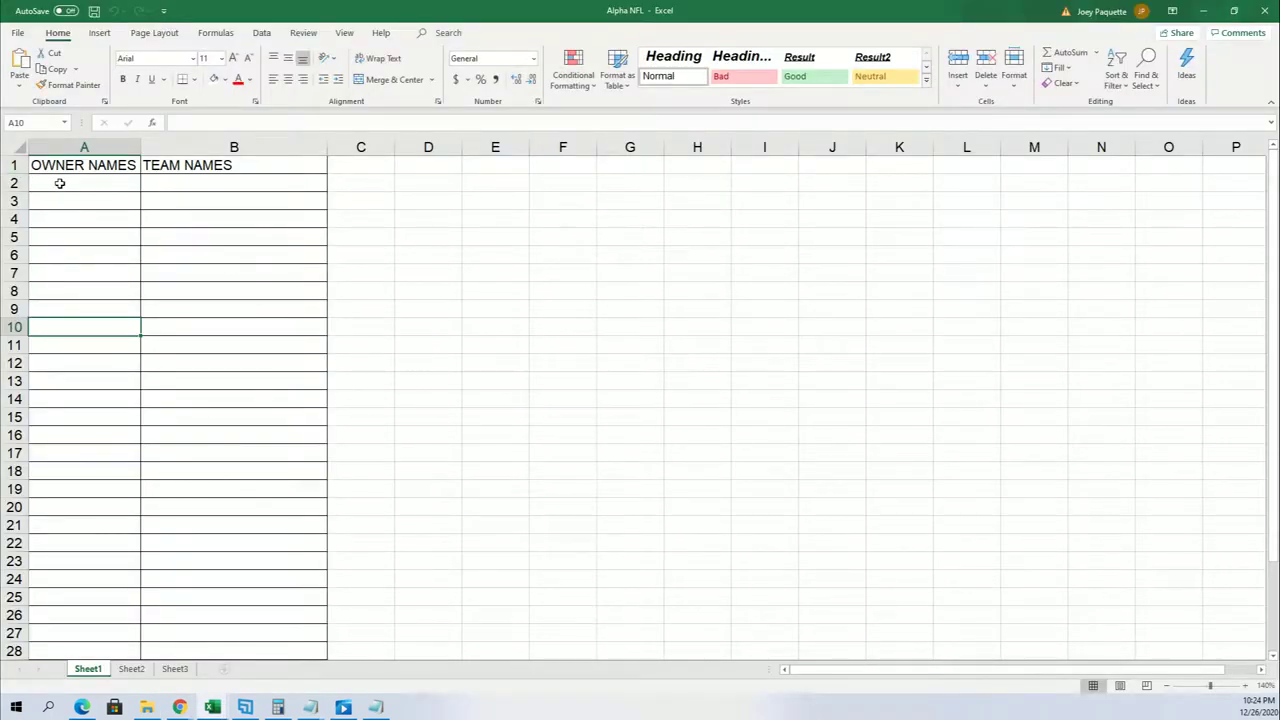
Step: Paste the shuffled names into A2 as plain text with Paste Special
{"action": "right_click", "coordinate": [62, 188]}
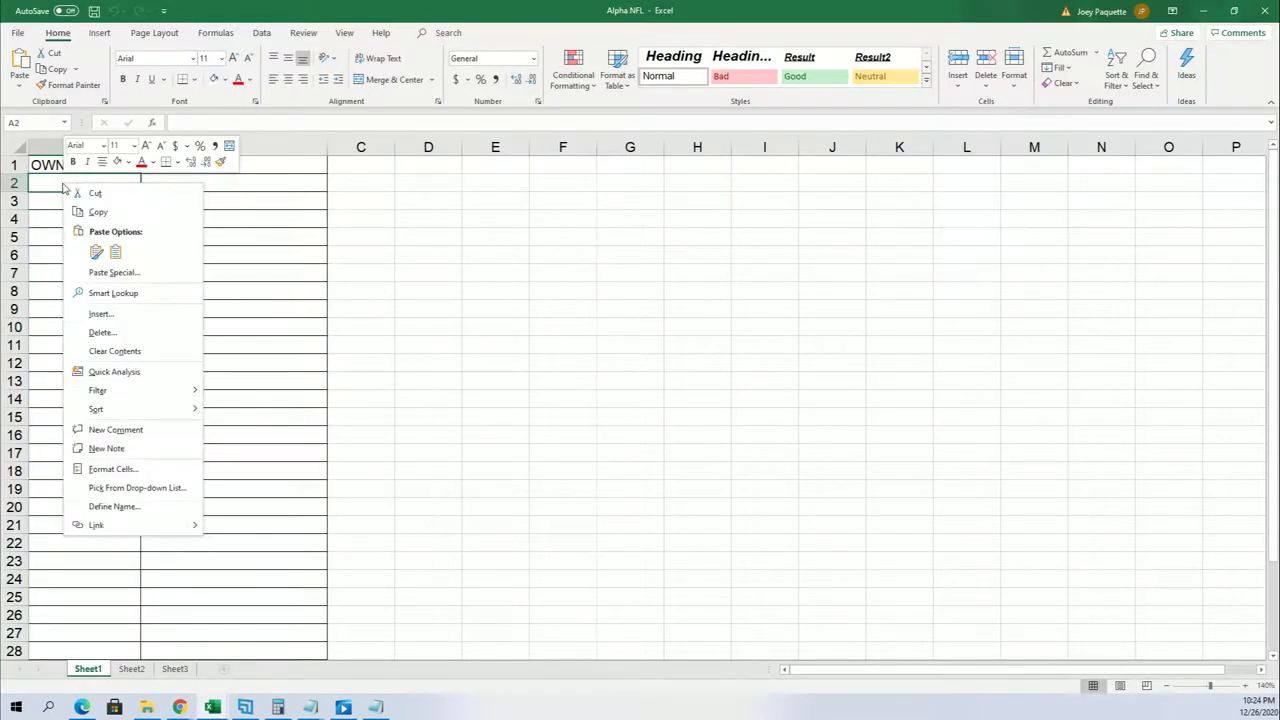
{"action": "left_click", "coordinate": [105, 272]}
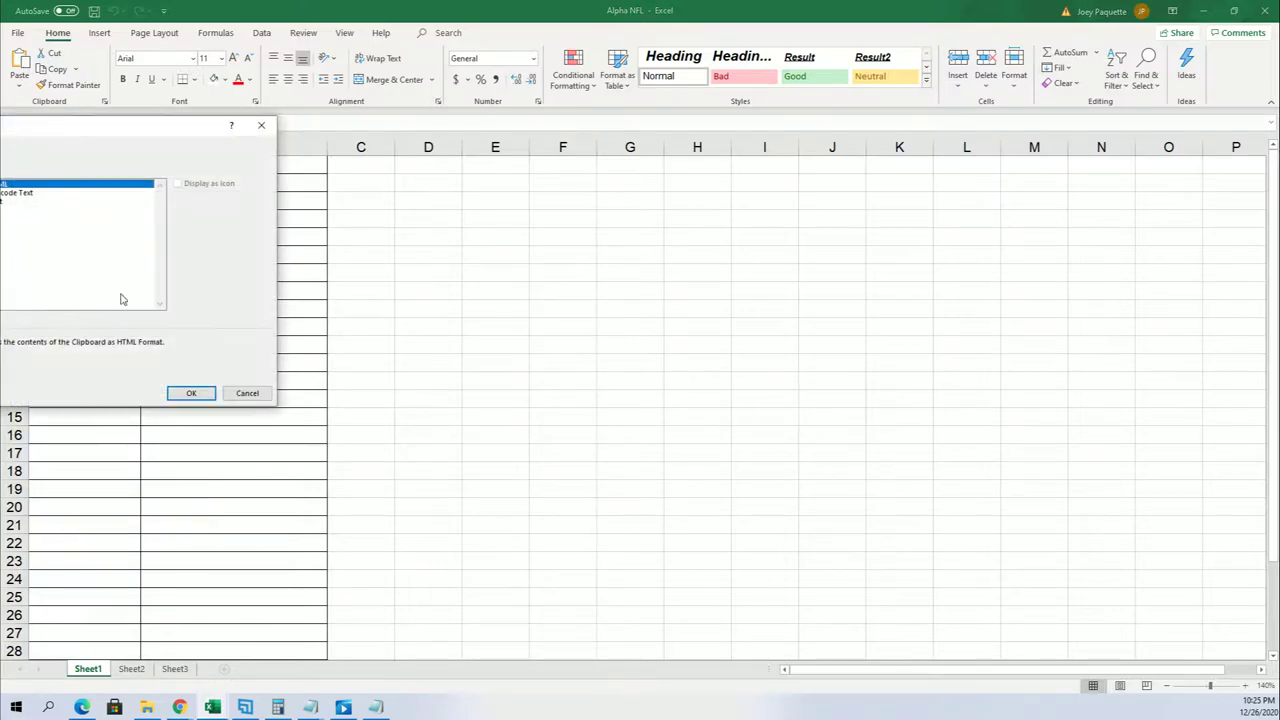
{"action": "left_click", "coordinate": [20, 201]}
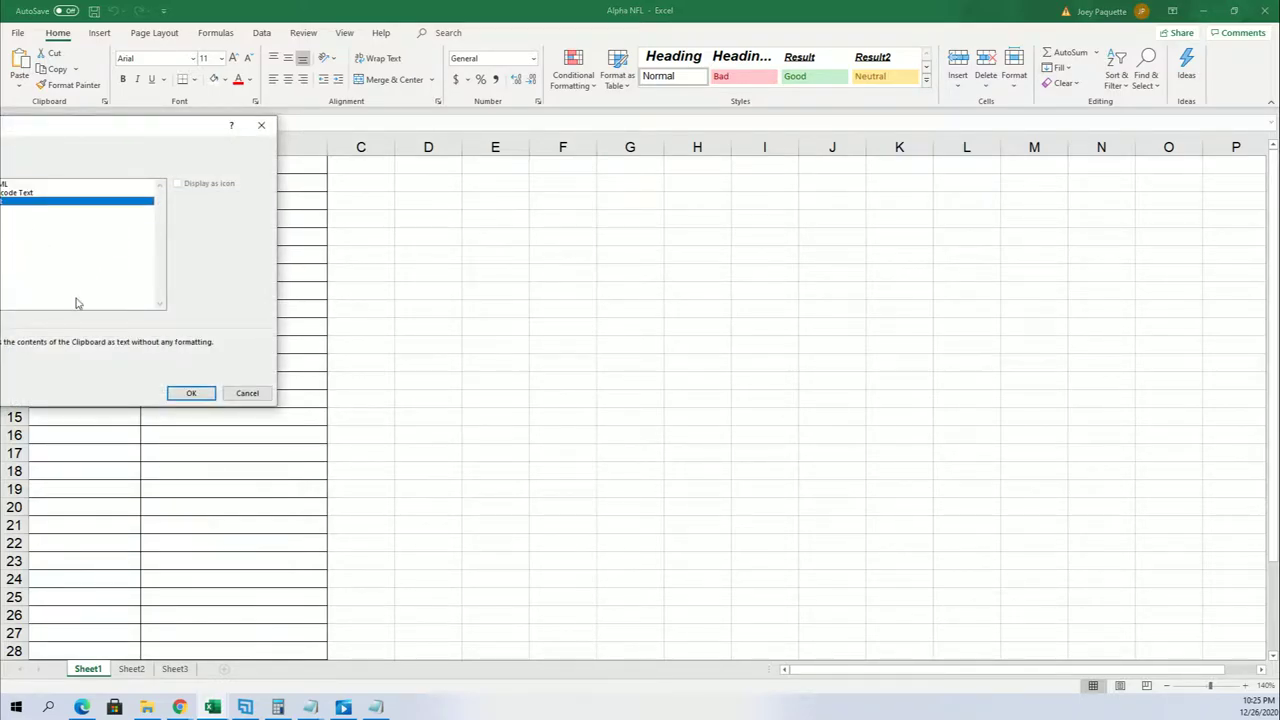
{"action": "left_click", "coordinate": [185, 391]}
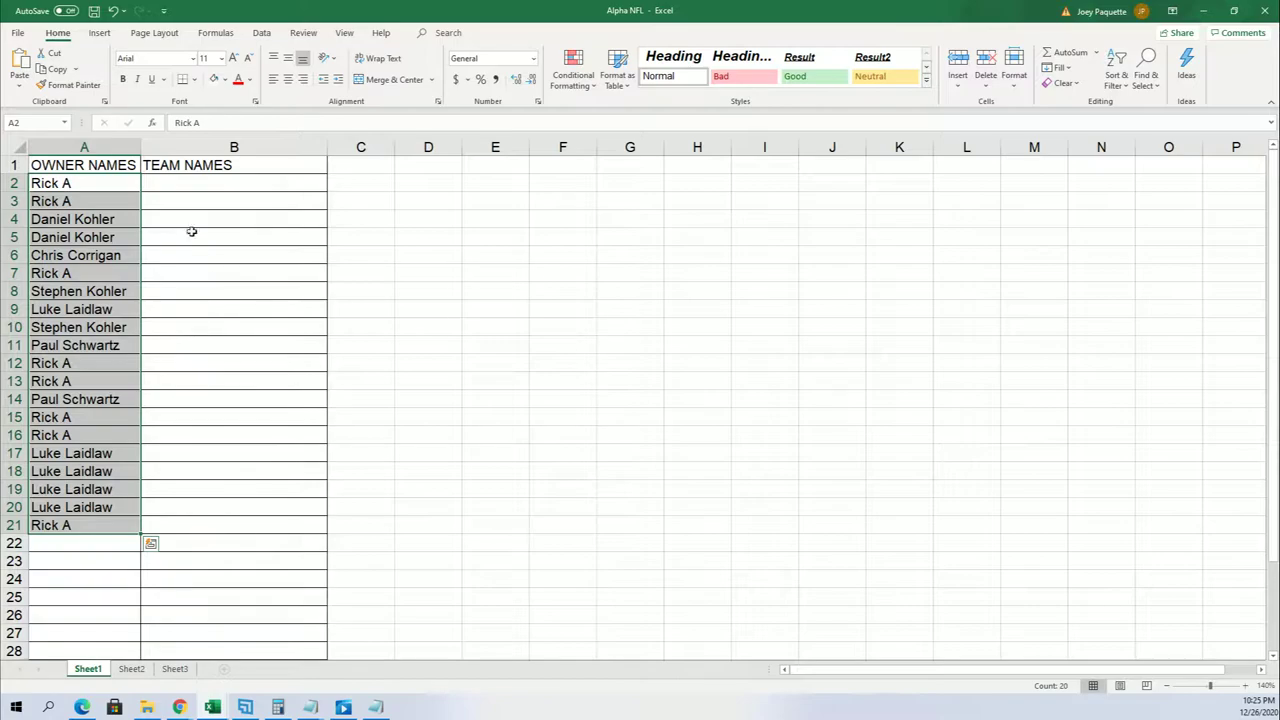
Step: Select cell B2, zoom the sheet in, and minimize Excel
{"action": "left_click_drag", "start_coordinate": [191, 231], "coordinate": [162, 188]}
{"action": "left_click", "coordinate": [162, 188]}
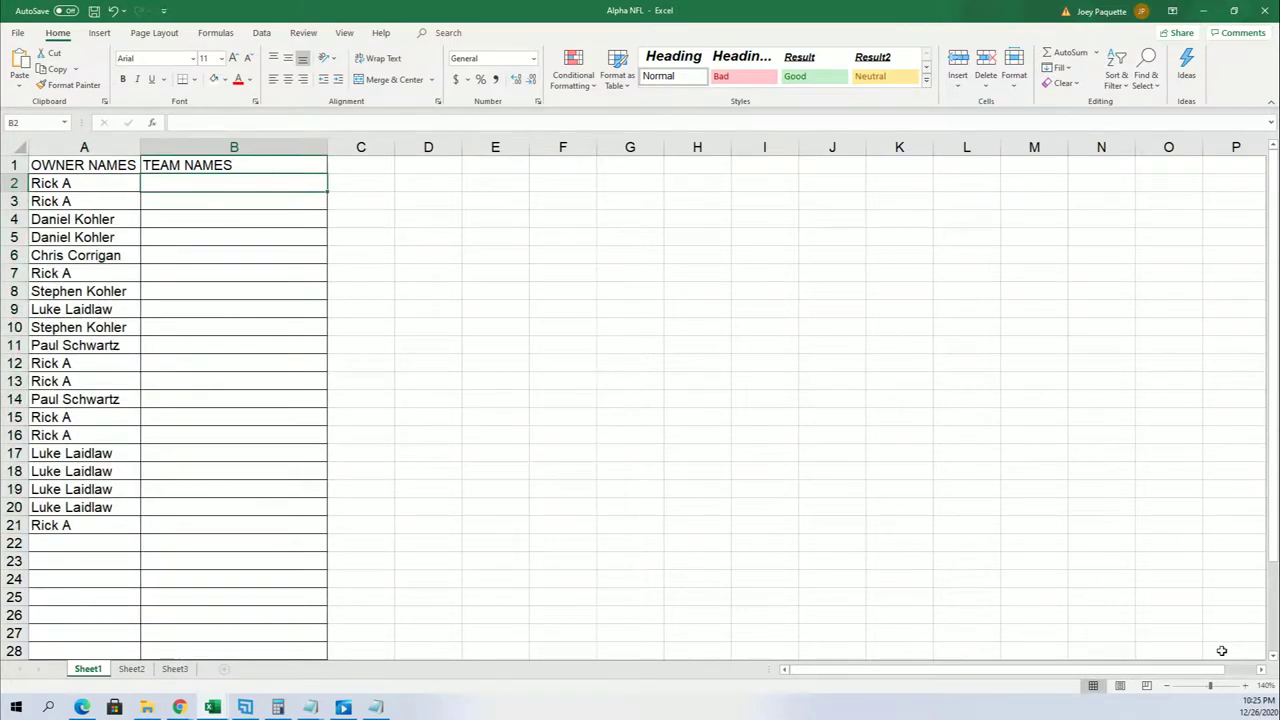
{"action": "left_click", "coordinate": [1247, 685]}
{"action": "left_click", "coordinate": [1247, 685]}
{"action": "left_click", "coordinate": [1247, 685]}
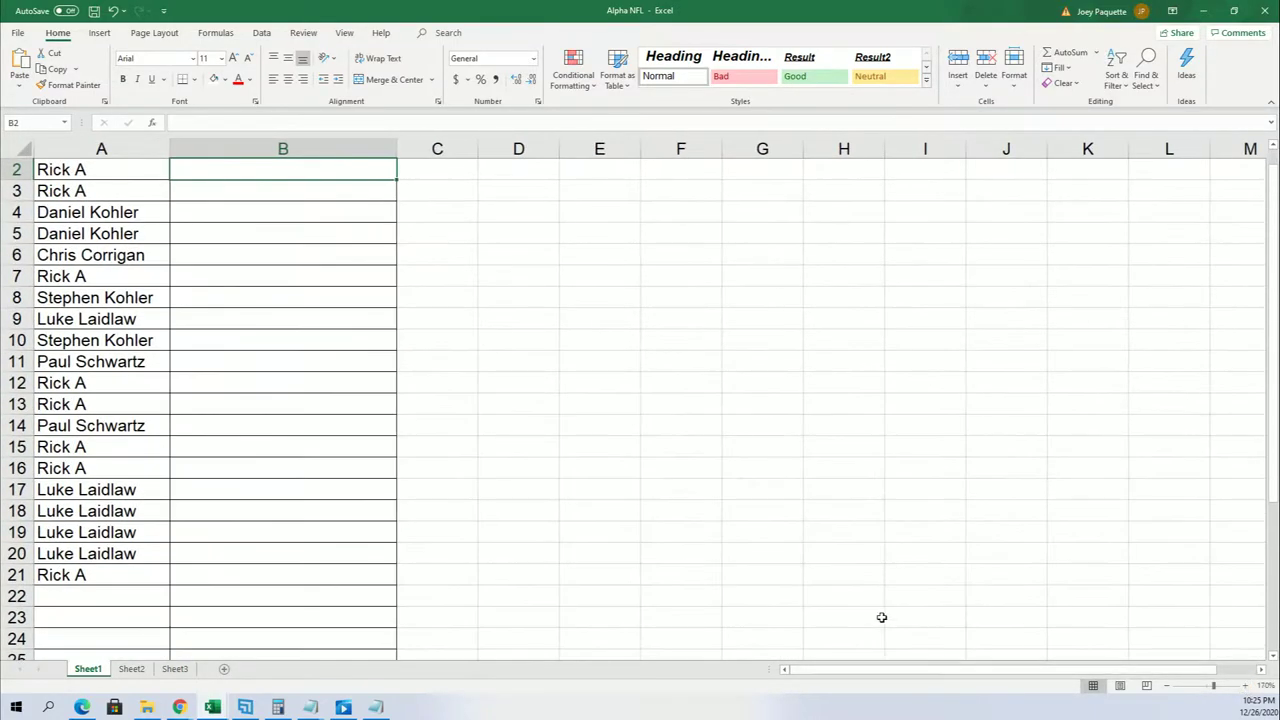
{"action": "left_click", "coordinate": [1203, 11]}
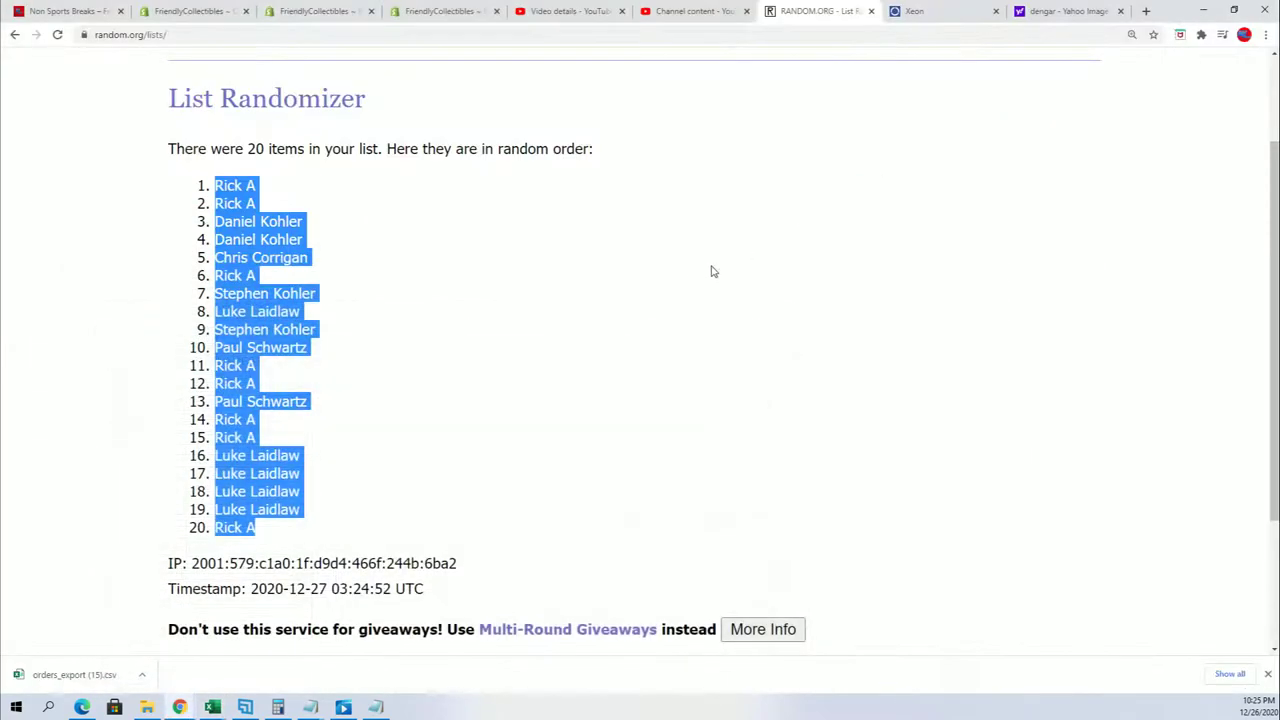
Step: Open an empty List Randomizer and copy the 20 weapon spots from the notes
{"action": "mouse_move", "coordinate": [446, 88]}
{"action": "left_click", "coordinate": [468, 109]}
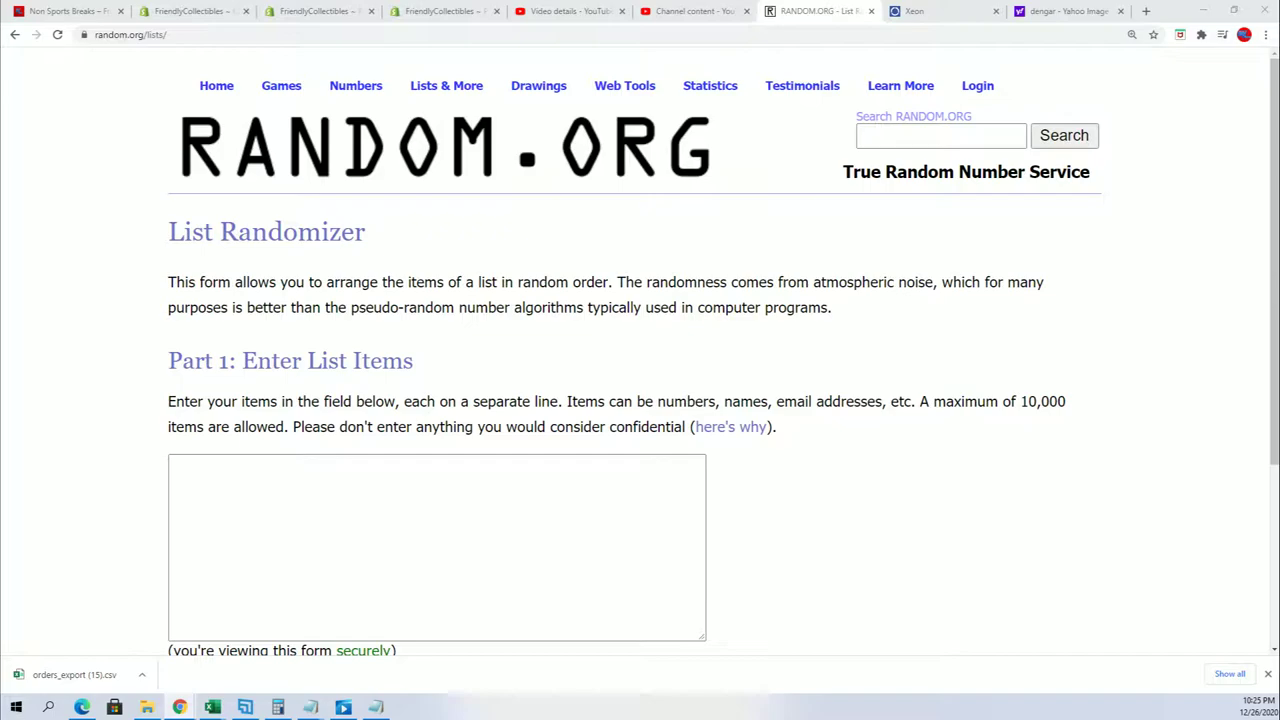
{"action": "key", "text": "alt+Tab"}
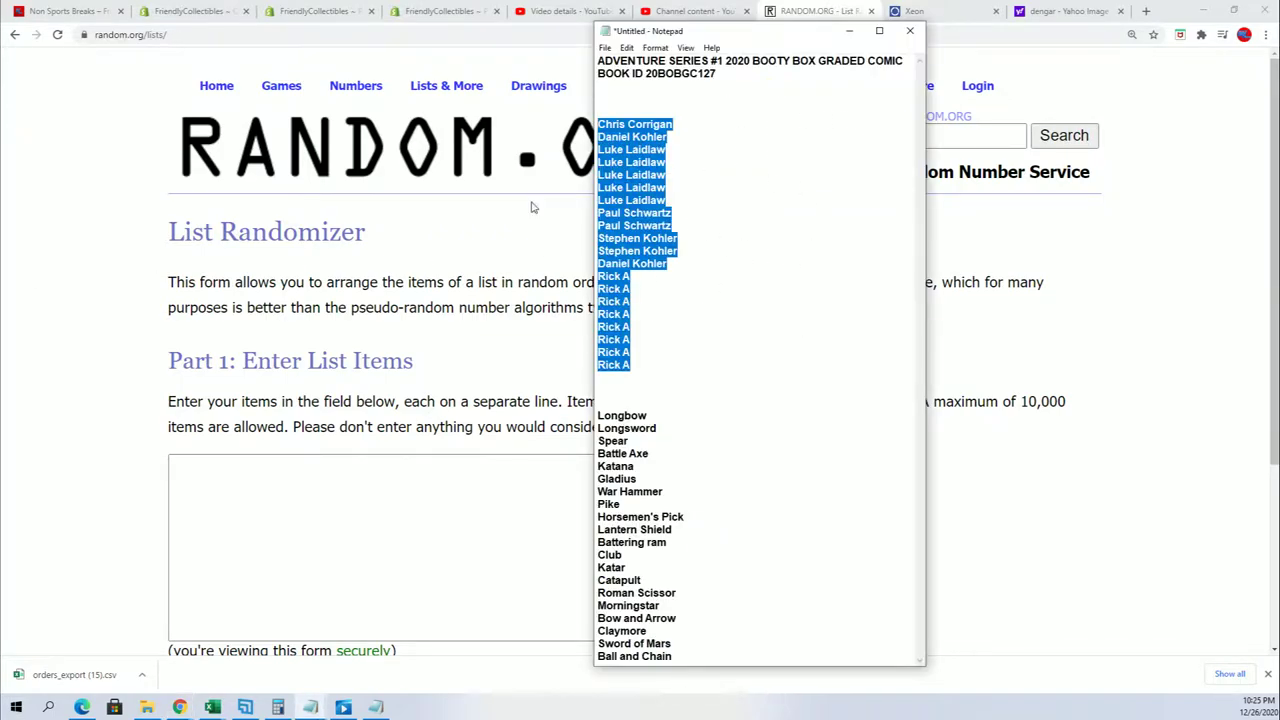
{"action": "double_click", "coordinate": [722, 24]}
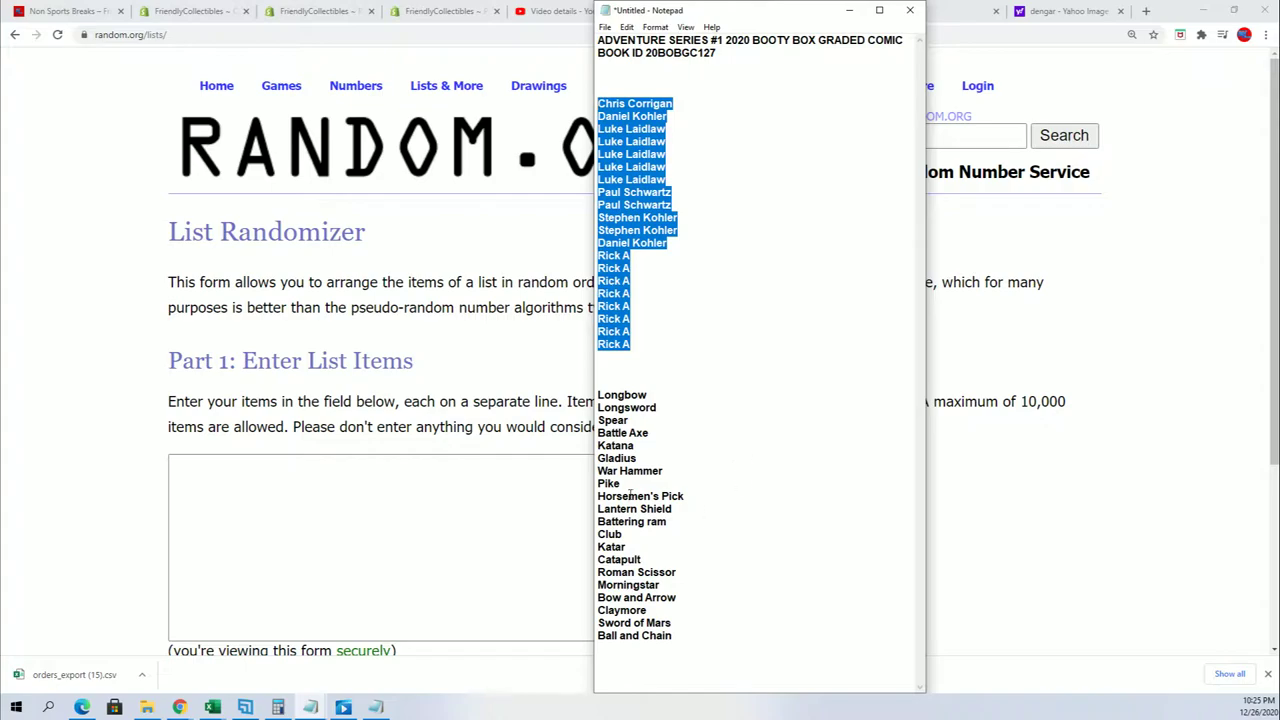
{"action": "mouse_move", "coordinate": [688, 635]}
{"action": "left_mouse_down"}
{"action": "mouse_move", "coordinate": [600, 572]}
{"action": "mouse_move", "coordinate": [597, 394]}
{"action": "left_mouse_up"}
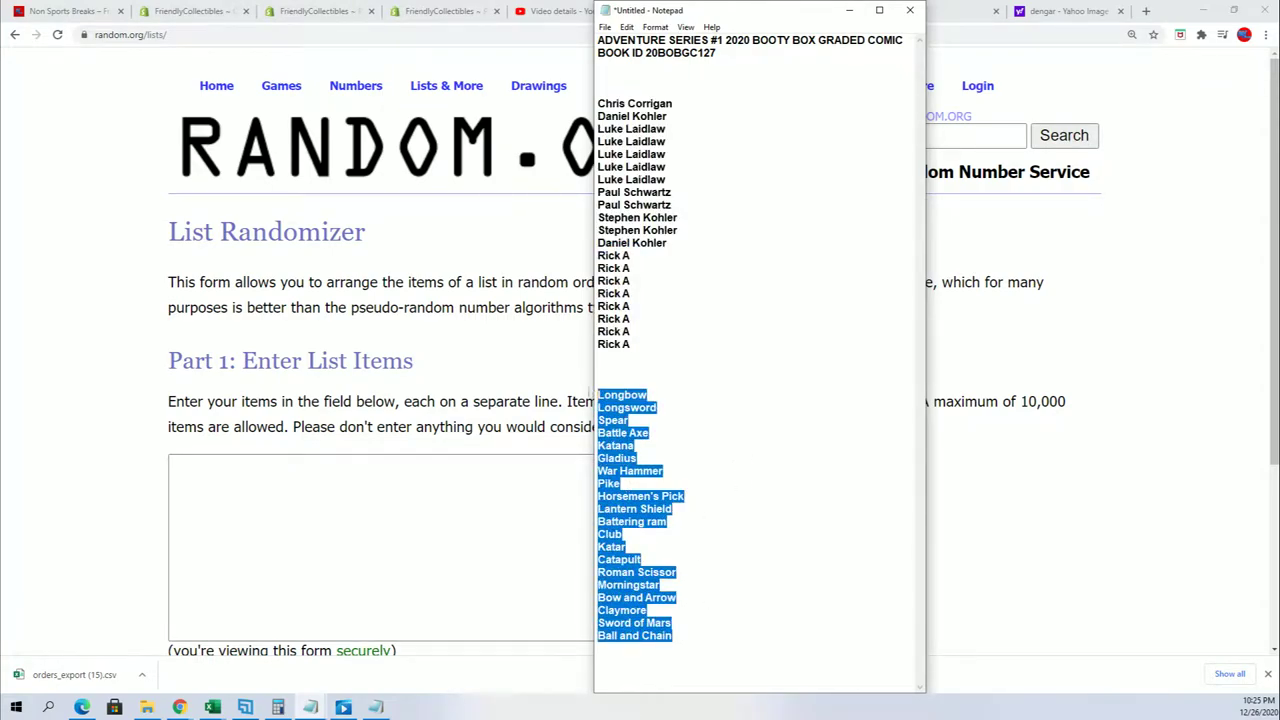
{"action": "right_click", "coordinate": [600, 396]}
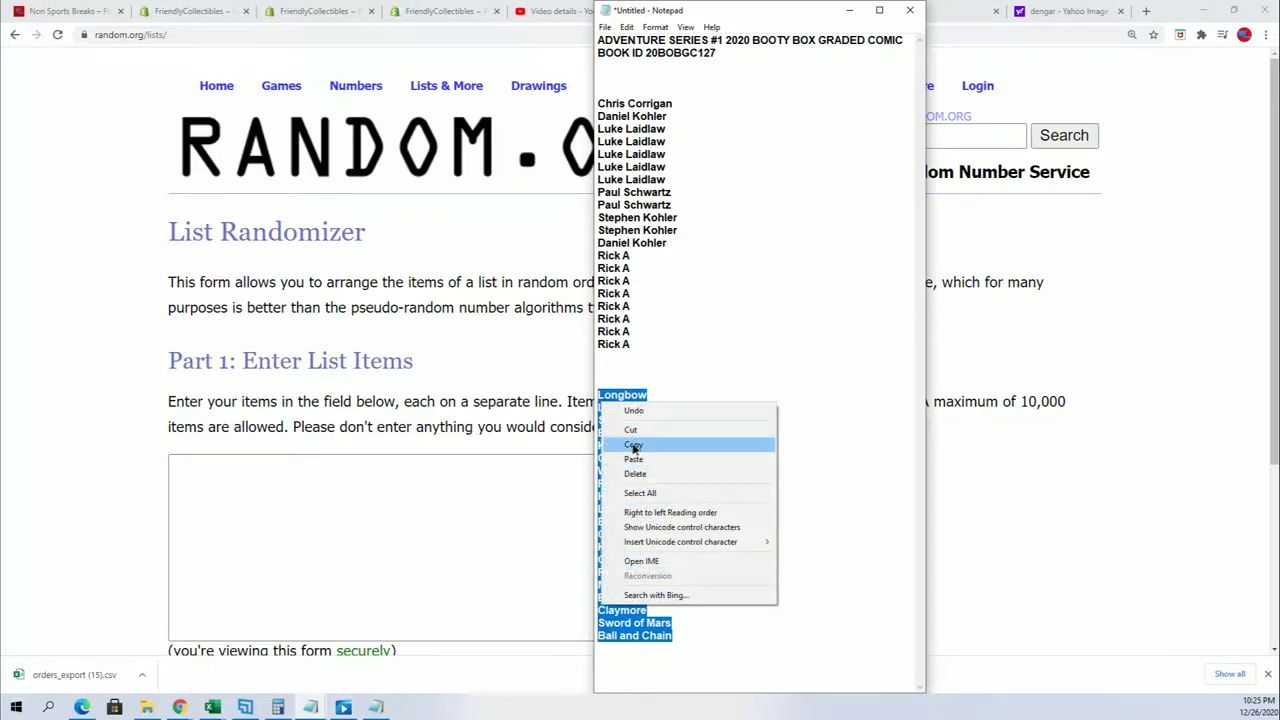
{"action": "left_click", "coordinate": [634, 447]}
Step: Paste the weapon list into the randomizer and shuffle it seven times
{"action": "left_click", "coordinate": [295, 478]}
{"action": "right_click", "coordinate": [295, 478]}
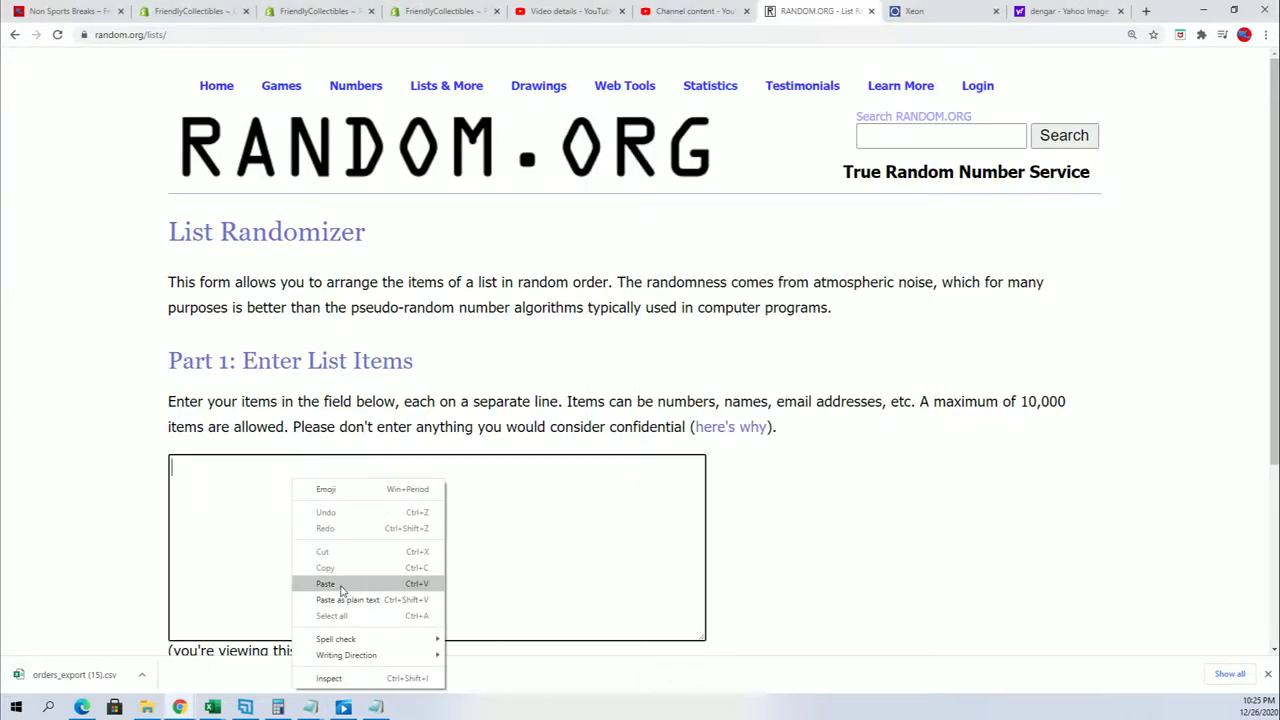
{"action": "left_click", "coordinate": [345, 584]}
{"action": "scroll", "coordinate": [228, 580], "scroll_direction": "down", "scroll_amount": 3}
{"action": "left_click", "coordinate": [200, 520]}
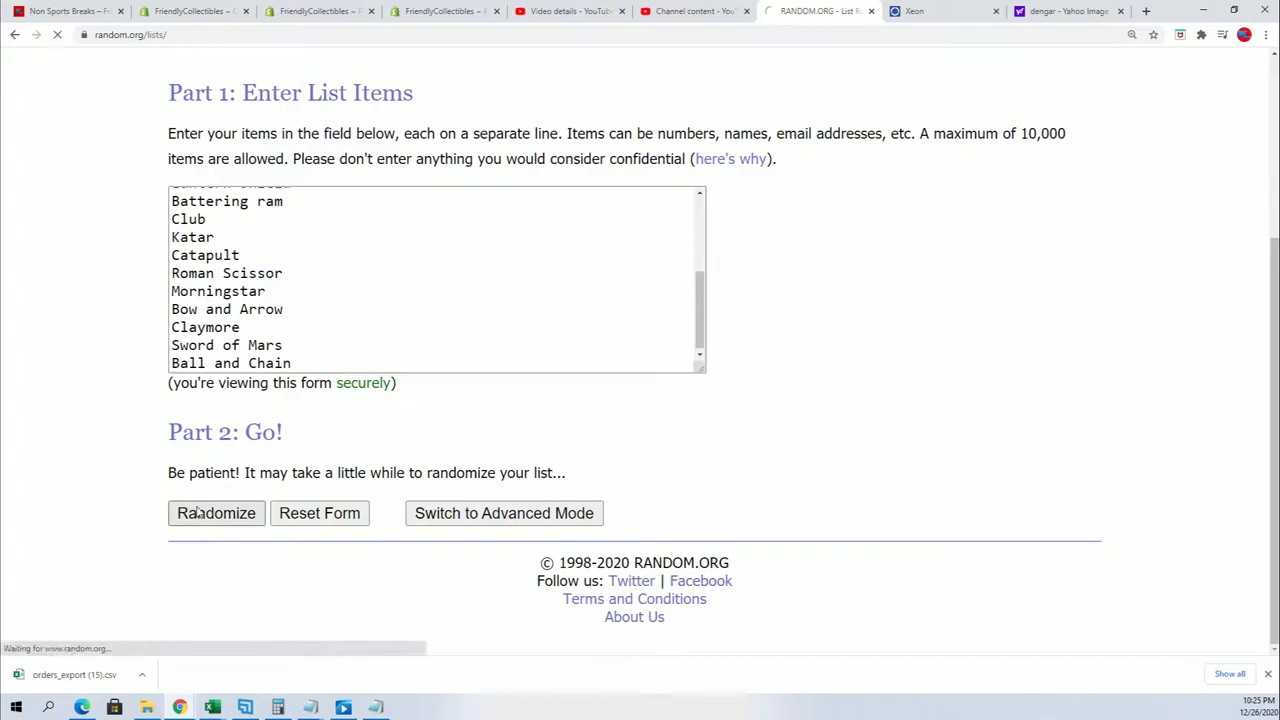
{"action": "left_click", "coordinate": [222, 513]}
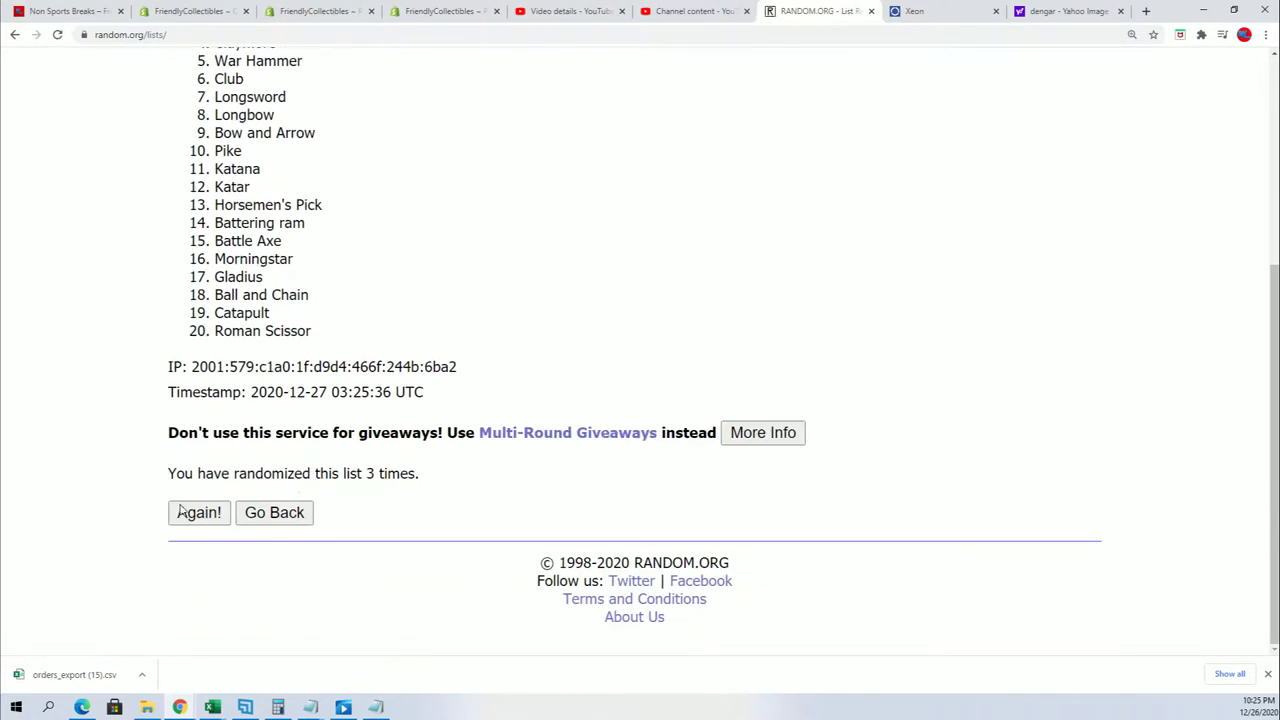
{"action": "left_click", "coordinate": [199, 512]}
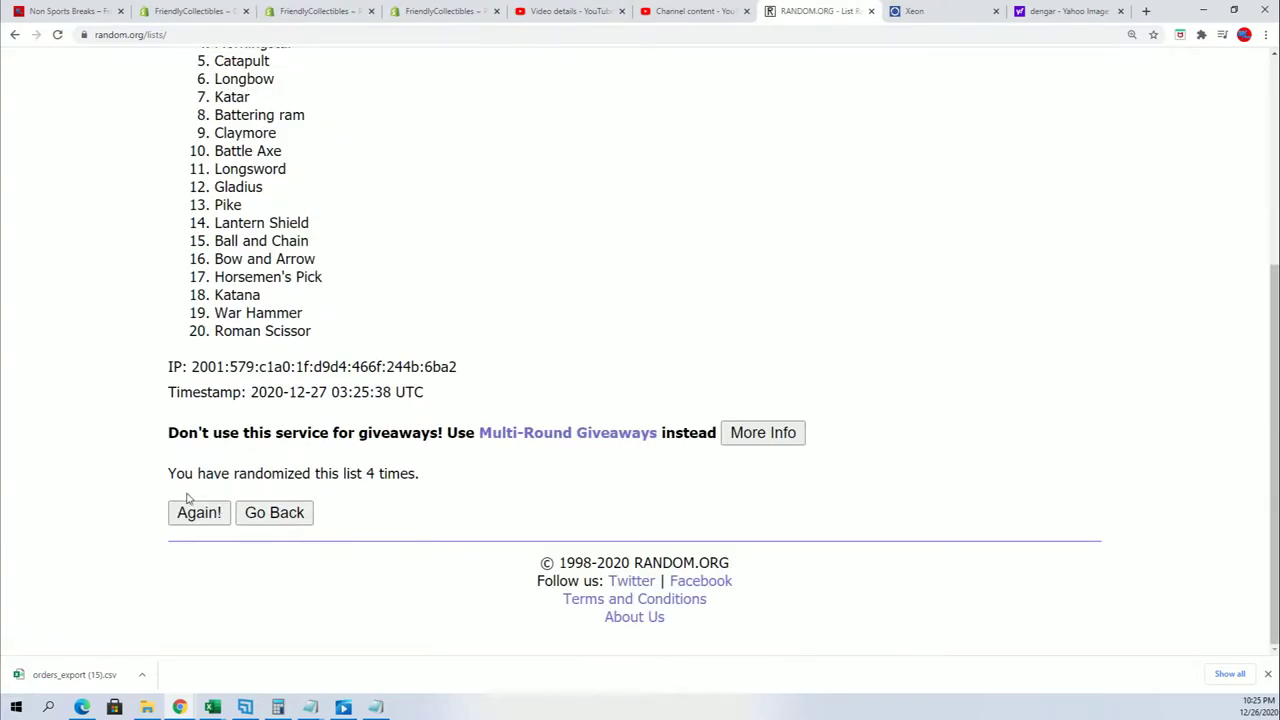
{"action": "left_click", "coordinate": [190, 512]}
{"action": "scroll", "coordinate": [410, 350], "scroll_direction": "down", "scroll_amount": 5}
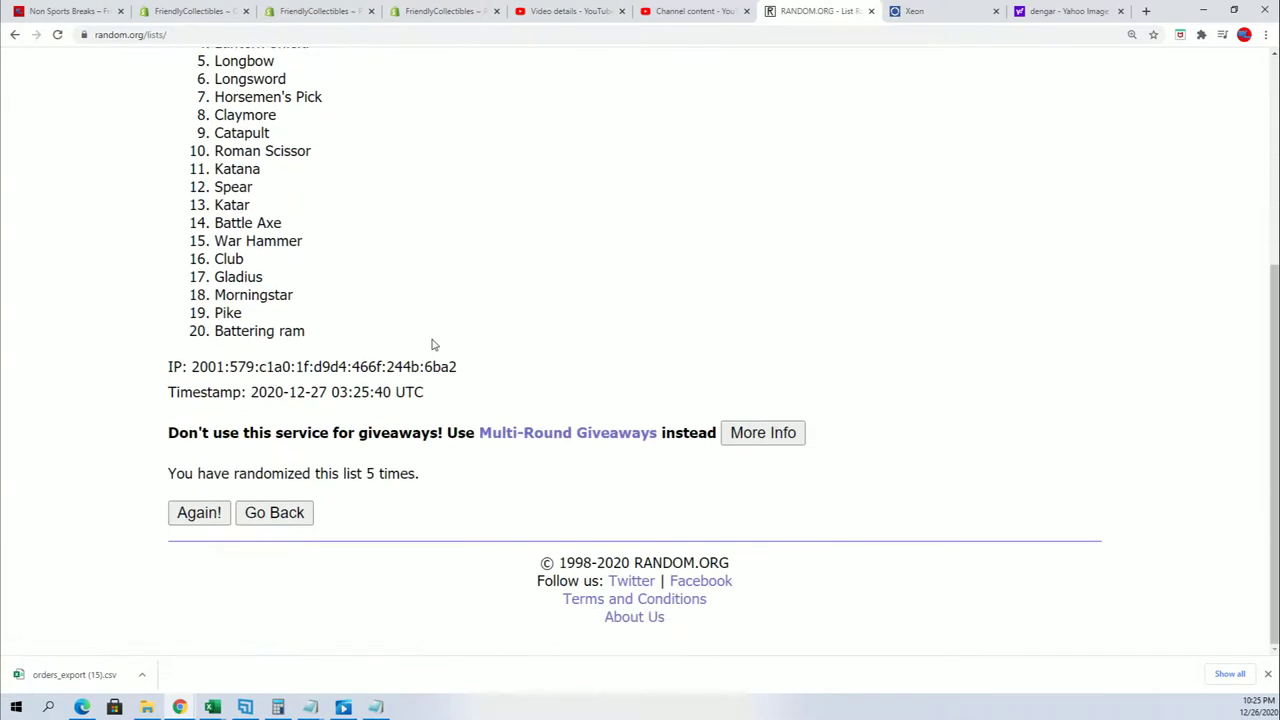
{"action": "left_click", "coordinate": [224, 520]}
{"action": "scroll", "coordinate": [330, 420], "scroll_direction": "down", "scroll_amount": 5}
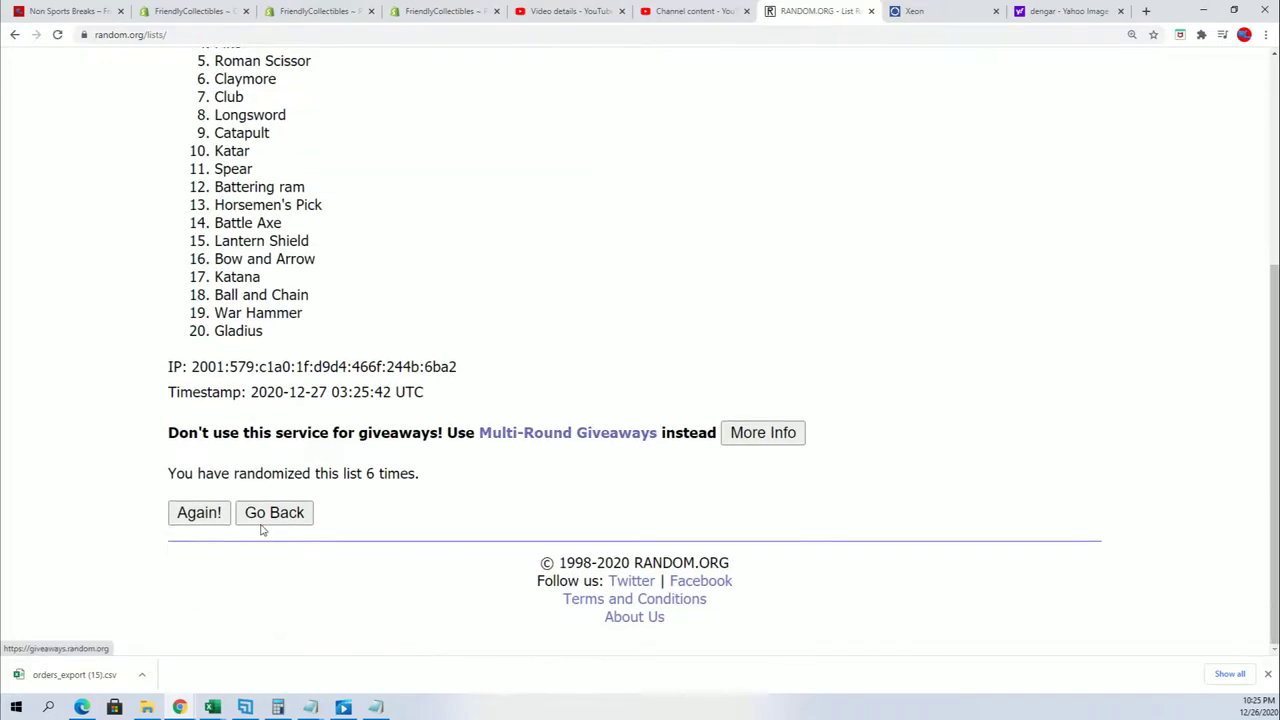
{"action": "left_click", "coordinate": [199, 513]}
{"action": "scroll", "coordinate": [380, 394], "scroll_direction": "down", "scroll_amount": 2}
Step: Copy the shuffled weapon list, Longsword through Spear
{"action": "double_click", "coordinate": [250, 119]}
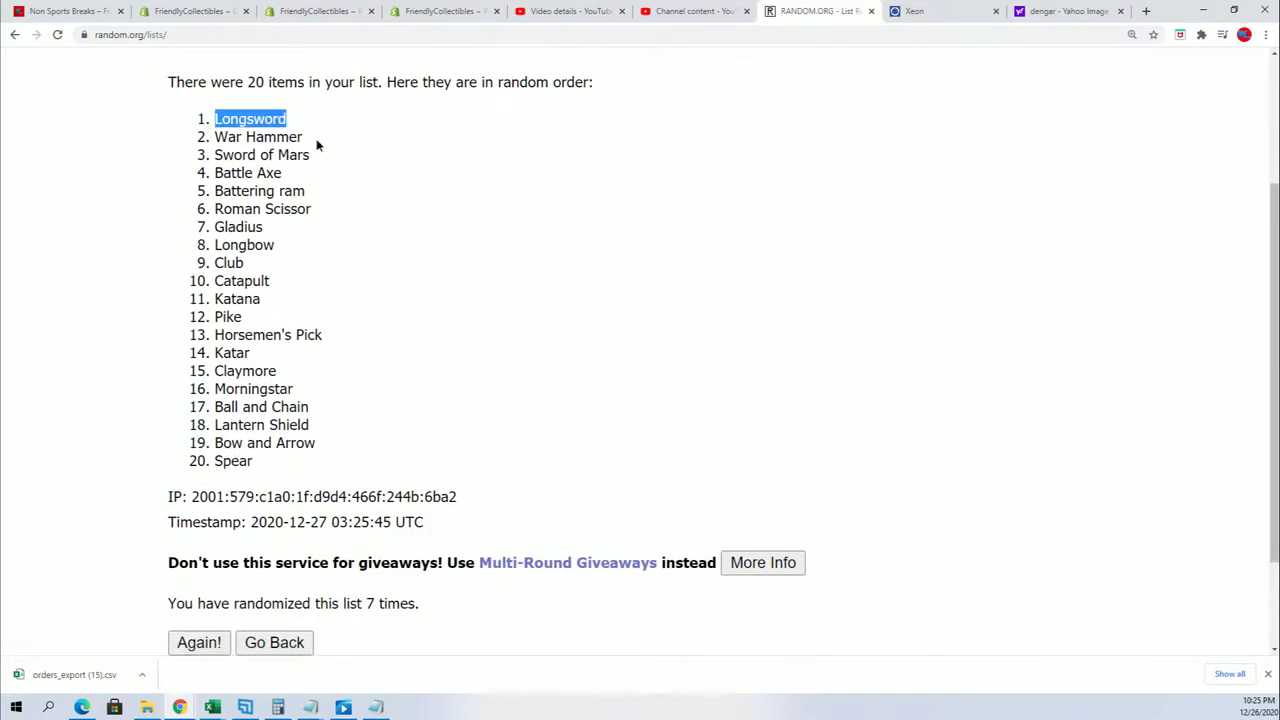
{"action": "left_click_drag", "start_coordinate": [317, 146], "coordinate": [357, 468]}
{"action": "right_click", "coordinate": [257, 366]}
{"action": "left_click", "coordinate": [287, 376]}
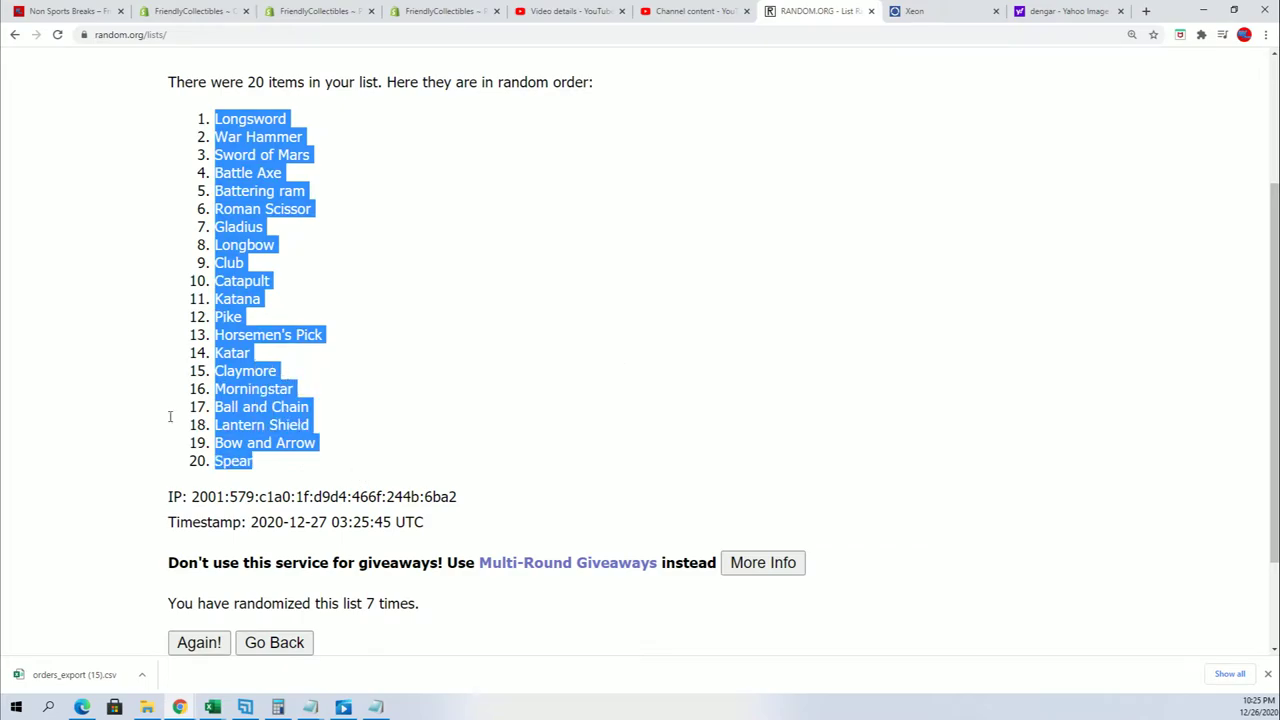
{"action": "key", "text": "alt+Tab"}
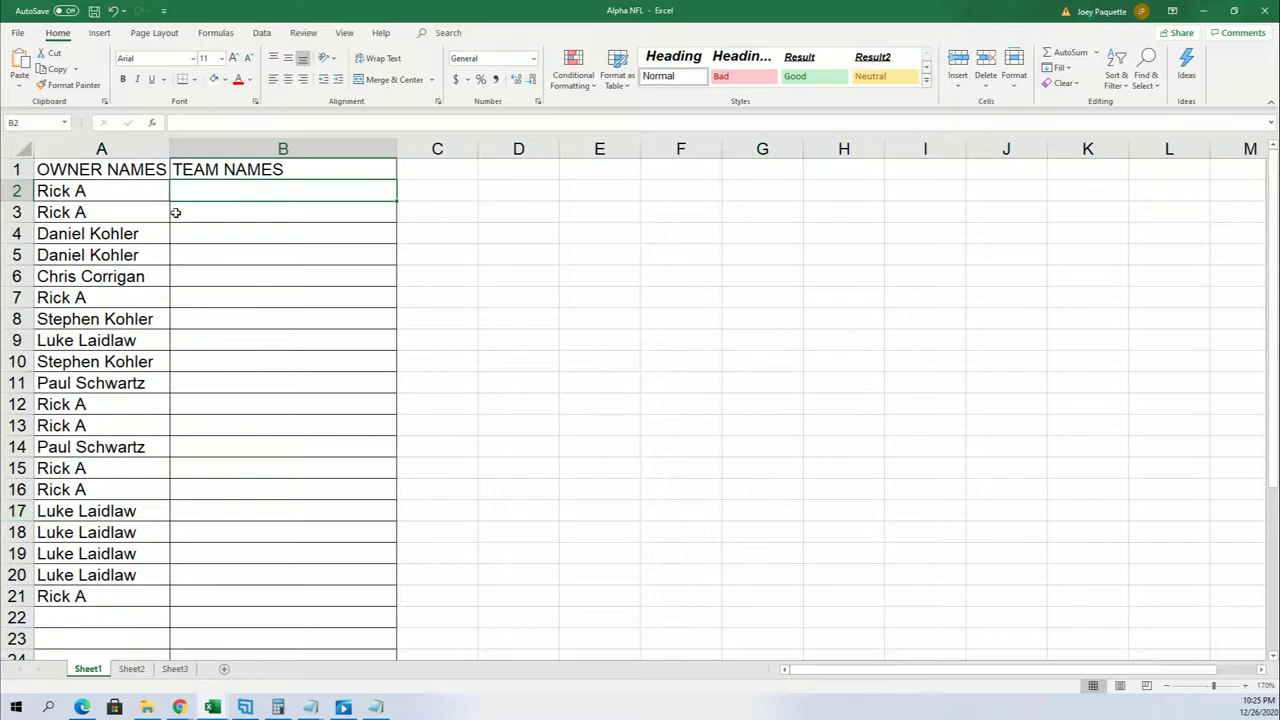
Step: Paste the shuffled weapons into B2 as plain text with Paste Special
{"action": "right_click", "coordinate": [190, 189]}
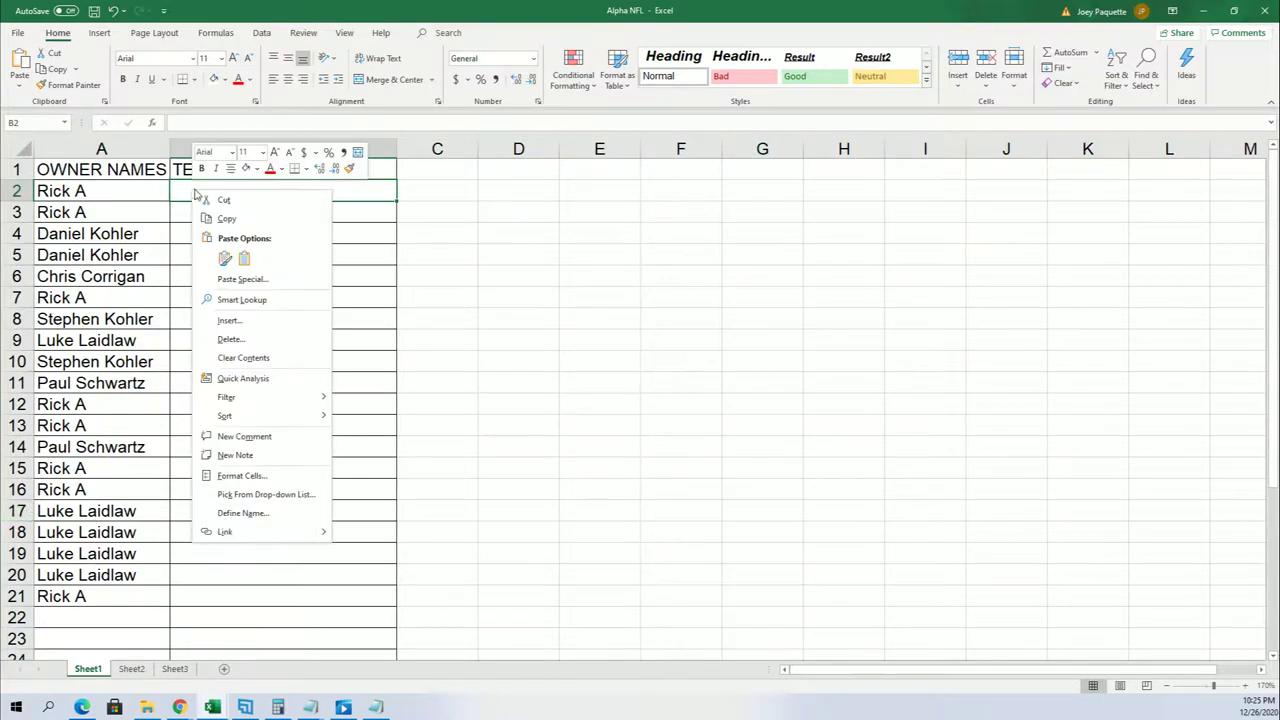
{"action": "left_click", "coordinate": [246, 277]}
{"action": "left_click", "coordinate": [132, 203]}
{"action": "left_click", "coordinate": [328, 394]}
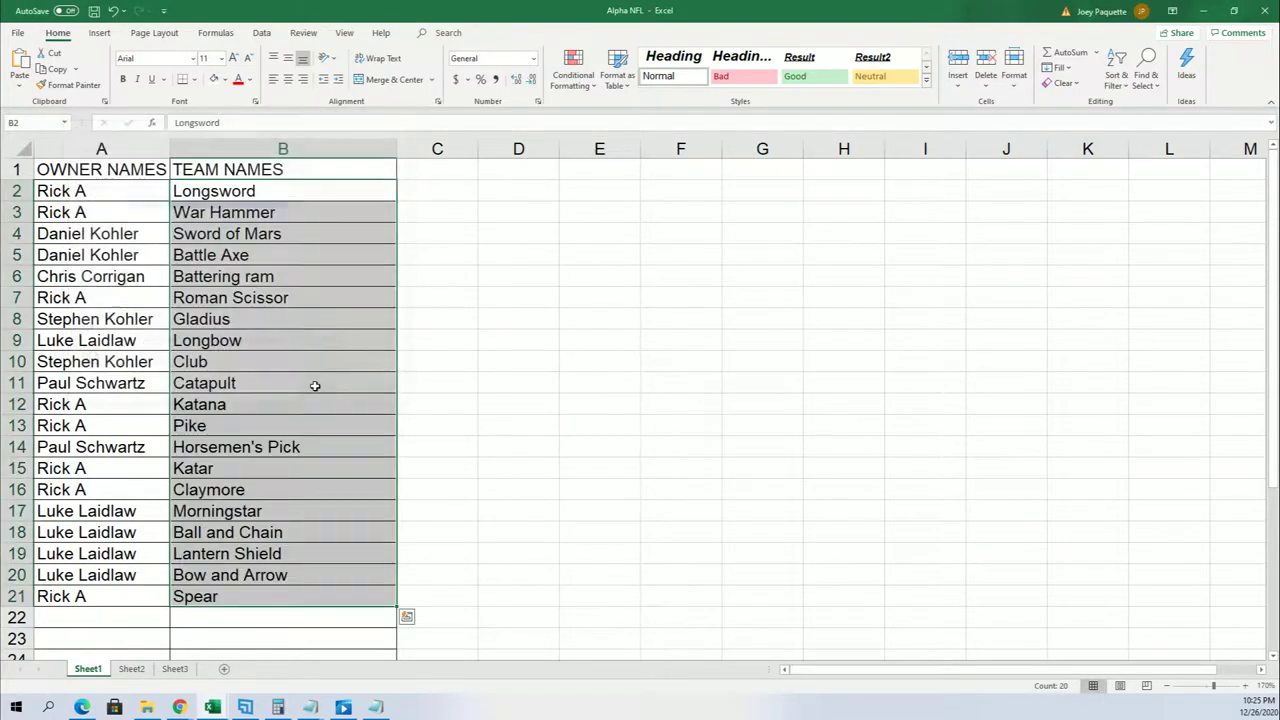
Step: Replace the TEAM NAMES header in B1 with 'weapon spot'
{"action": "left_click", "coordinate": [373, 152]}
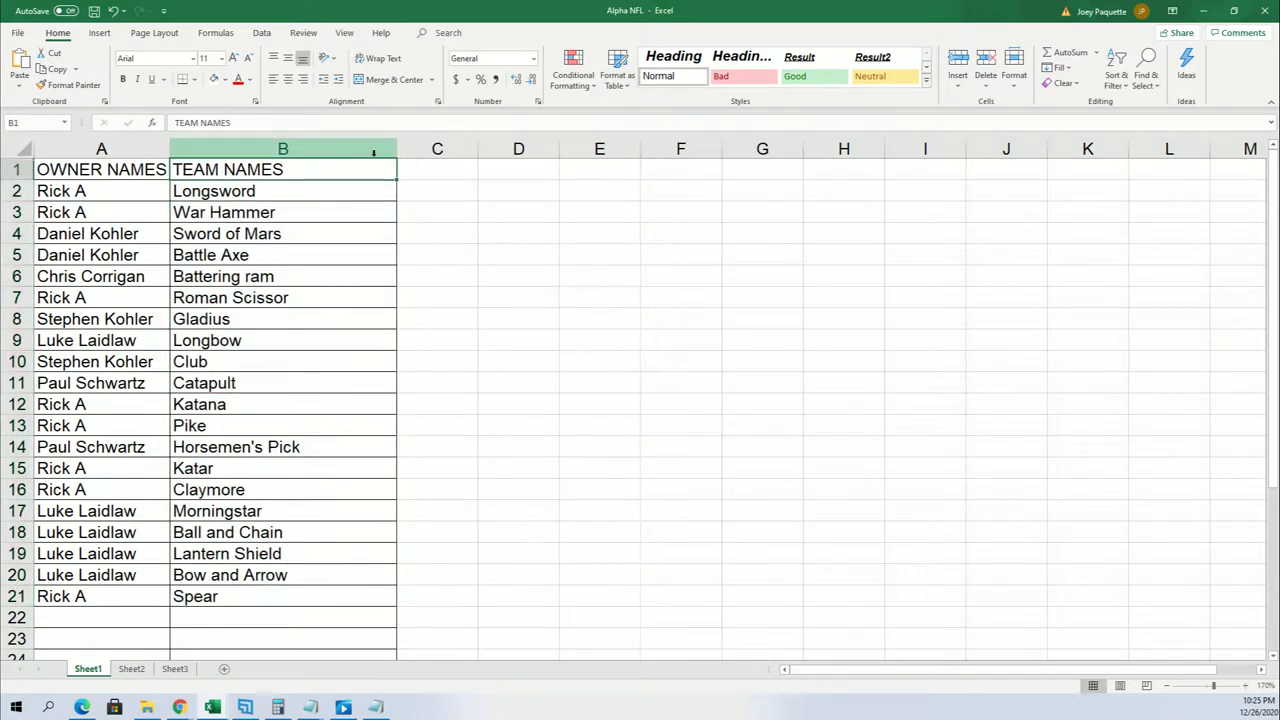
{"action": "key", "text": "BackSpace"}
{"action": "type", "text": "wea"}
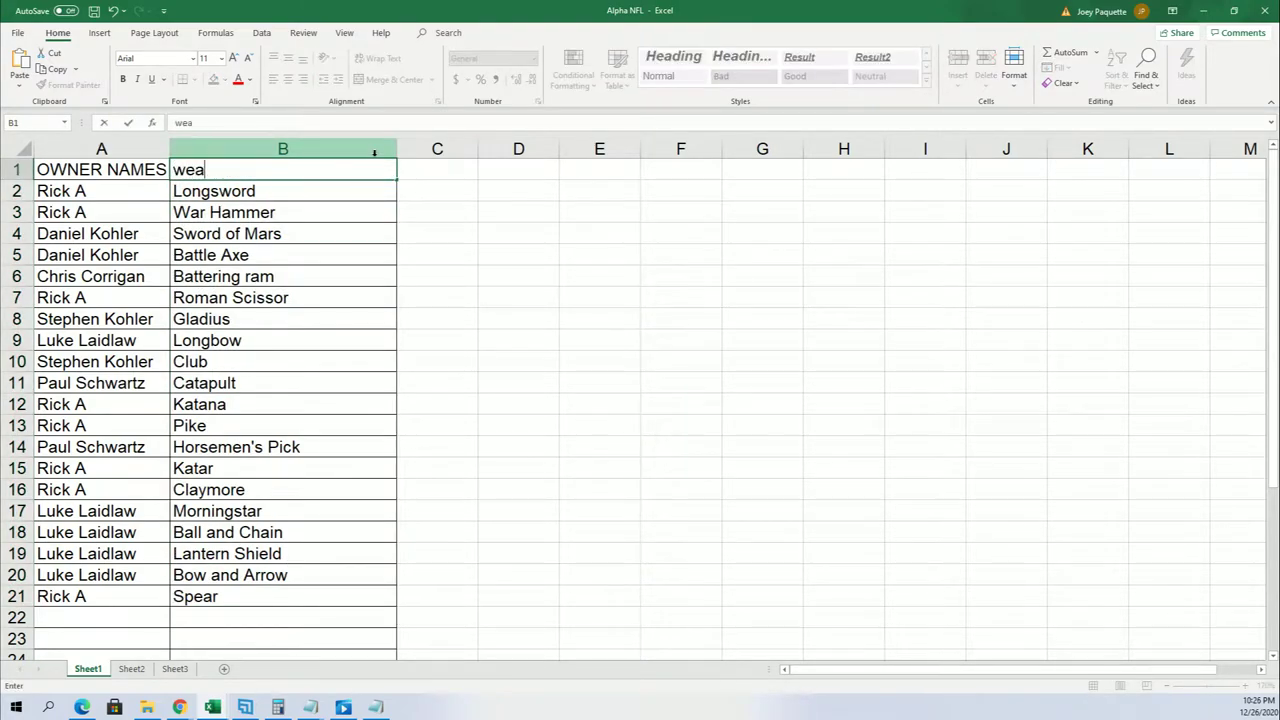
{"action": "type", "text": "pon spot"}
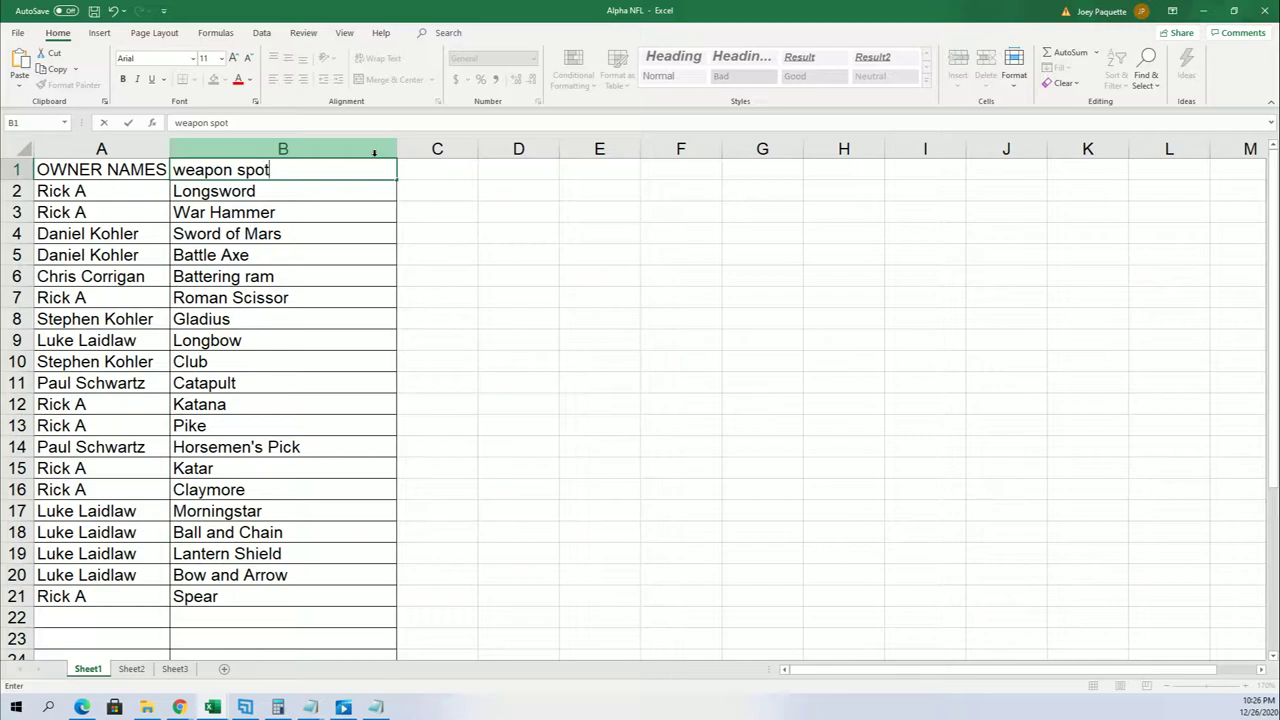
{"action": "double_click", "coordinate": [213, 190]}
{"action": "left_click_drag", "start_coordinate": [213, 190], "coordinate": [248, 190]}
{"action": "left_click", "coordinate": [232, 283]}
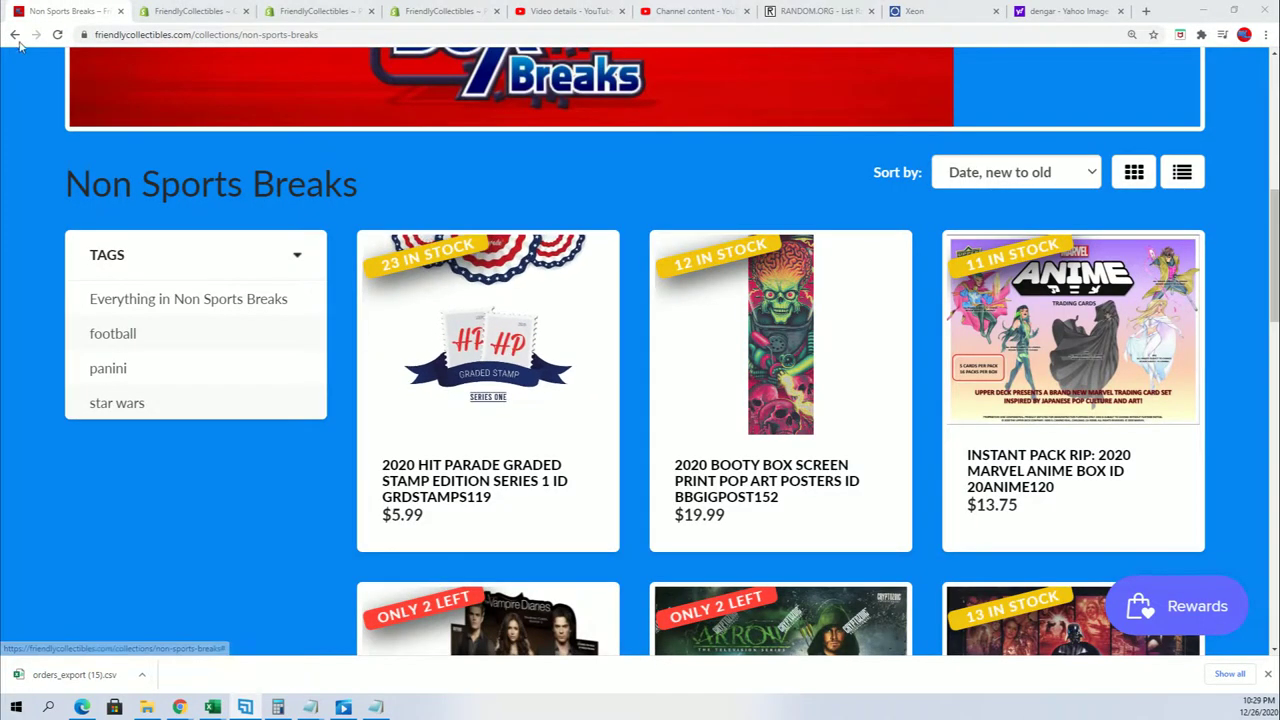
Step: Reload the collection and open the Adventure Series #1 product page, scrolling through its details
{"action": "left_click", "coordinate": [57, 34]}
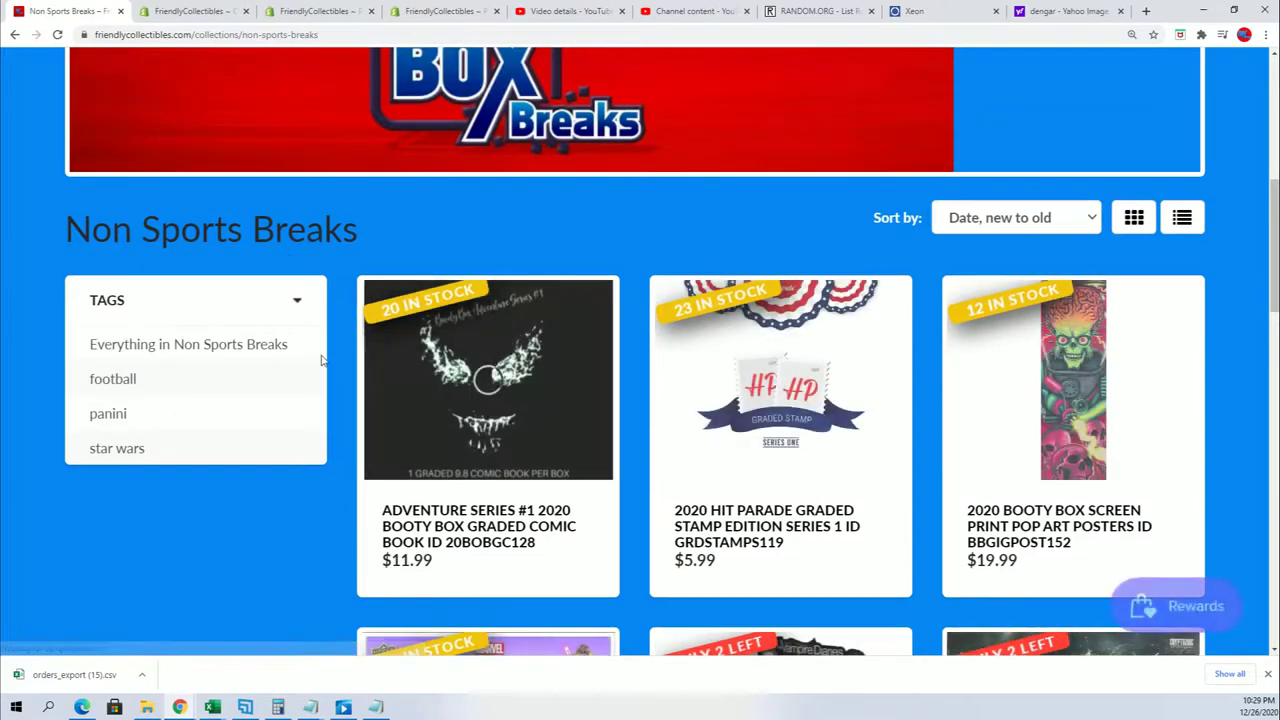
{"action": "left_click", "coordinate": [438, 515]}
{"action": "scroll", "coordinate": [474, 491], "scroll_direction": "down", "scroll_amount": 4}
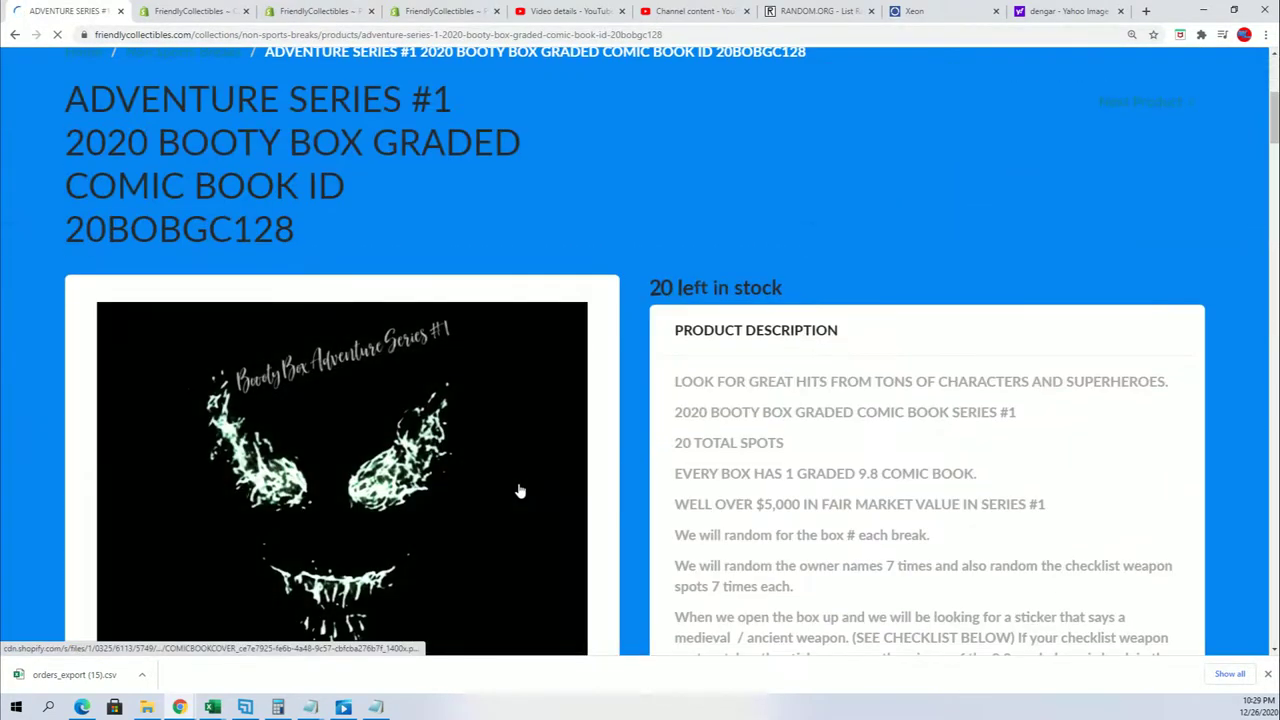
{"action": "scroll", "coordinate": [582, 405], "scroll_direction": "down", "scroll_amount": 7}
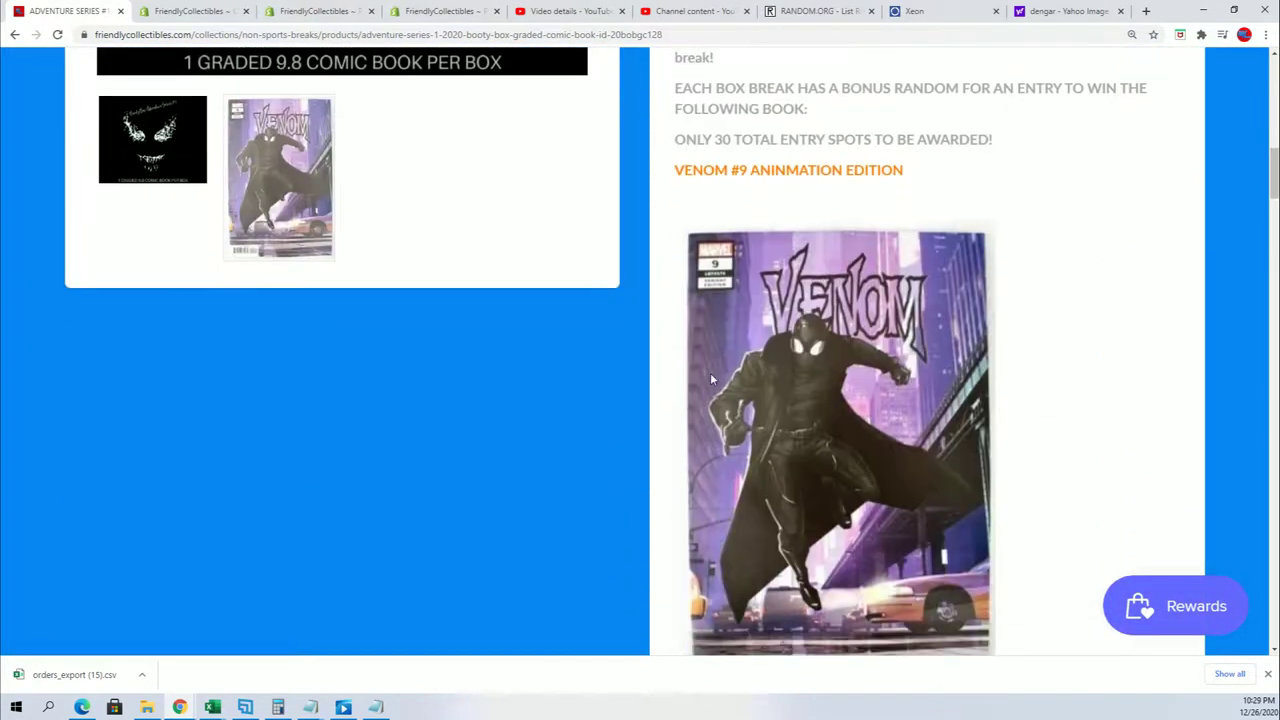
{"action": "scroll", "coordinate": [297, 194], "scroll_direction": "up", "scroll_amount": 1}
{"action": "scroll", "coordinate": [393, 243], "scroll_direction": "down", "scroll_amount": 2}
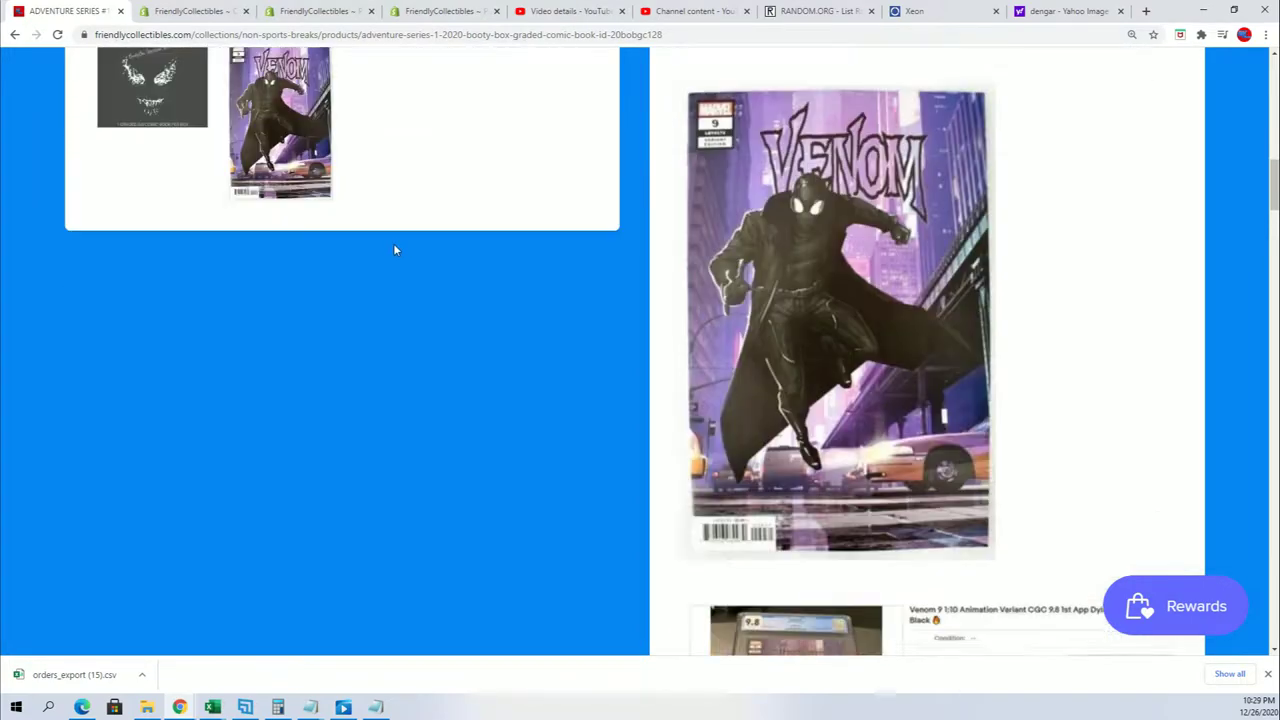
{"action": "scroll", "coordinate": [370, 255], "scroll_direction": "up", "scroll_amount": 5}
{"action": "scroll", "coordinate": [330, 245], "scroll_direction": "up", "scroll_amount": 1}
{"action": "scroll", "coordinate": [322, 287], "scroll_direction": "down", "scroll_amount": 1}
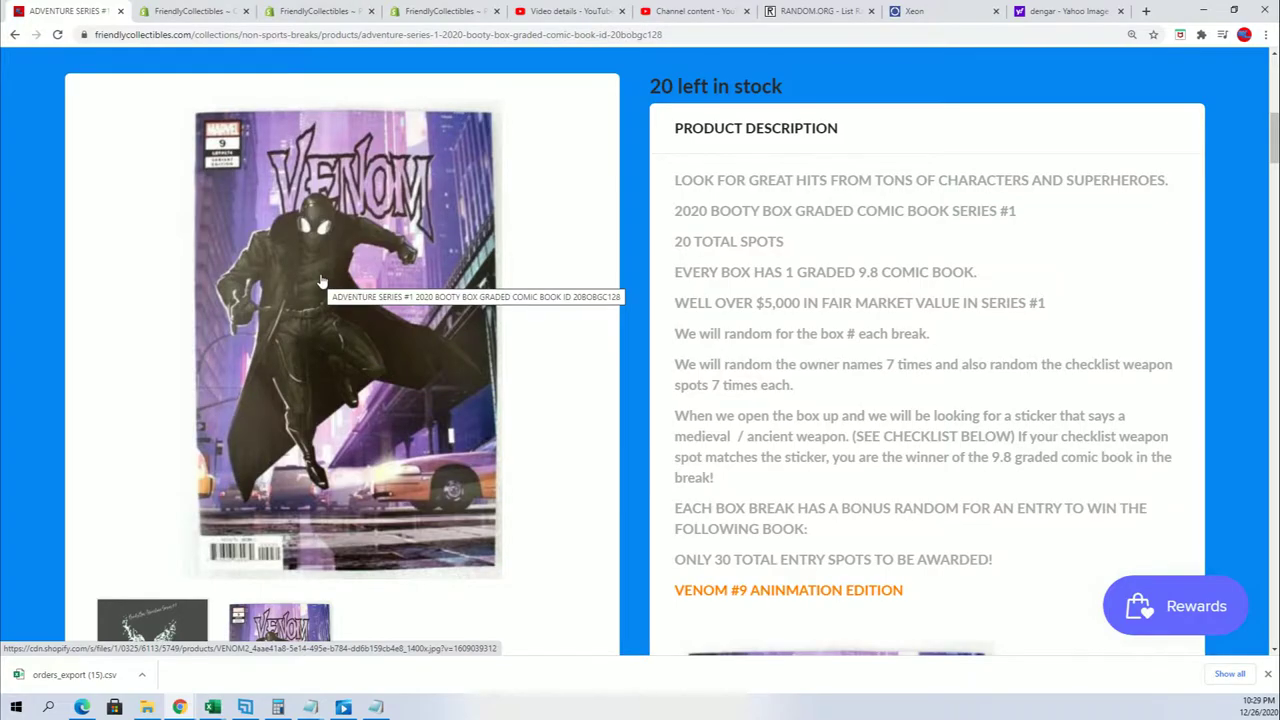
{"action": "scroll", "coordinate": [437, 248], "scroll_direction": "down", "scroll_amount": 15}
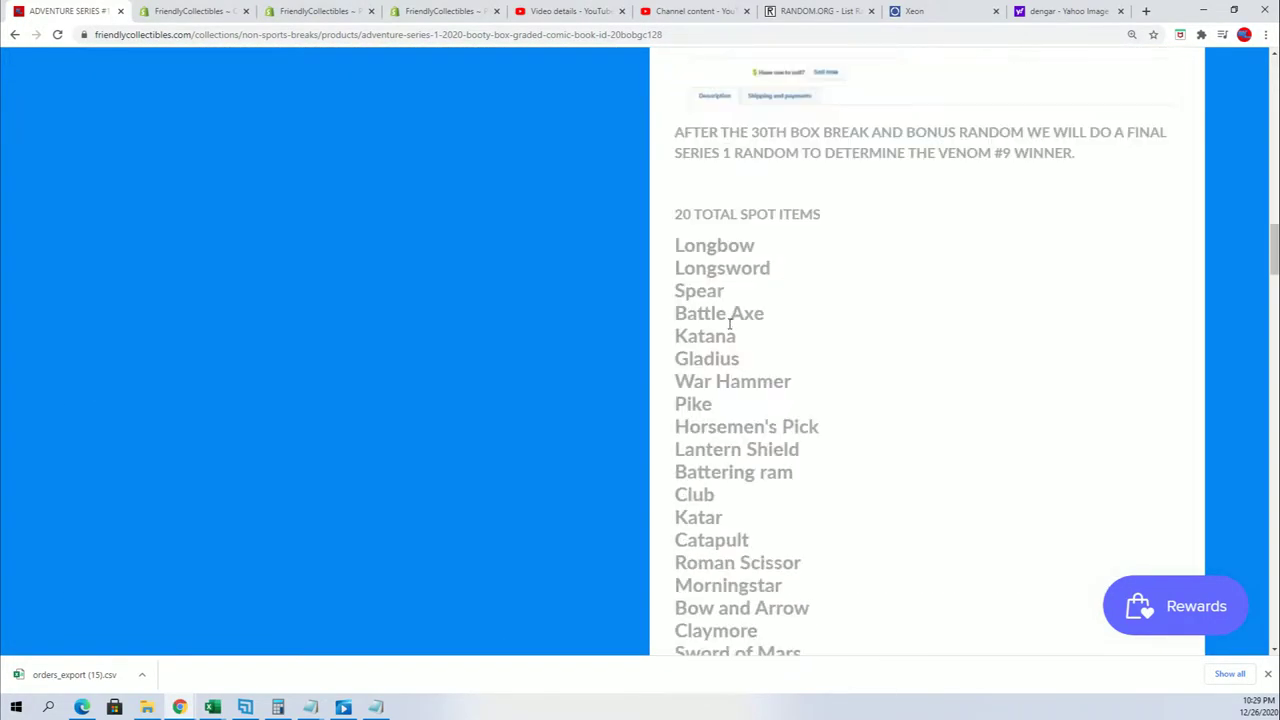
{"action": "scroll", "coordinate": [731, 333], "scroll_direction": "down", "scroll_amount": 12}
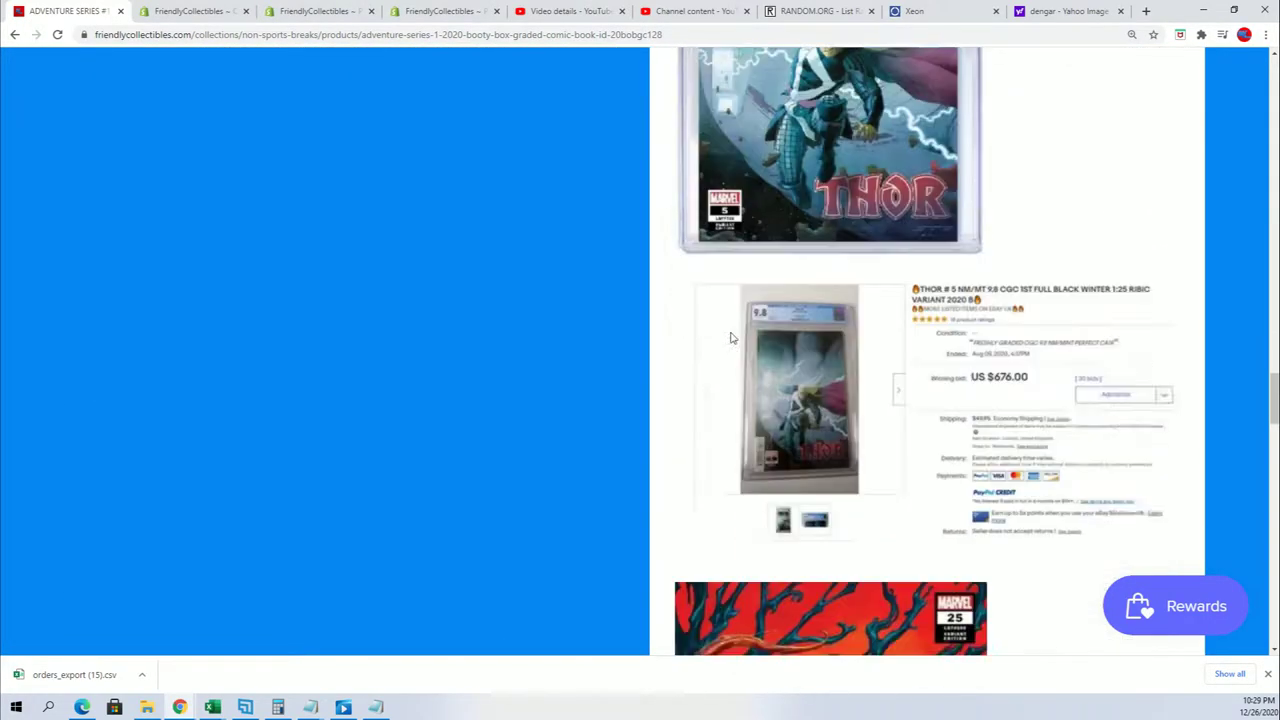
Step: Review the box winners list and highlight the last winner's name
{"action": "key", "text": "ctrl+a"}
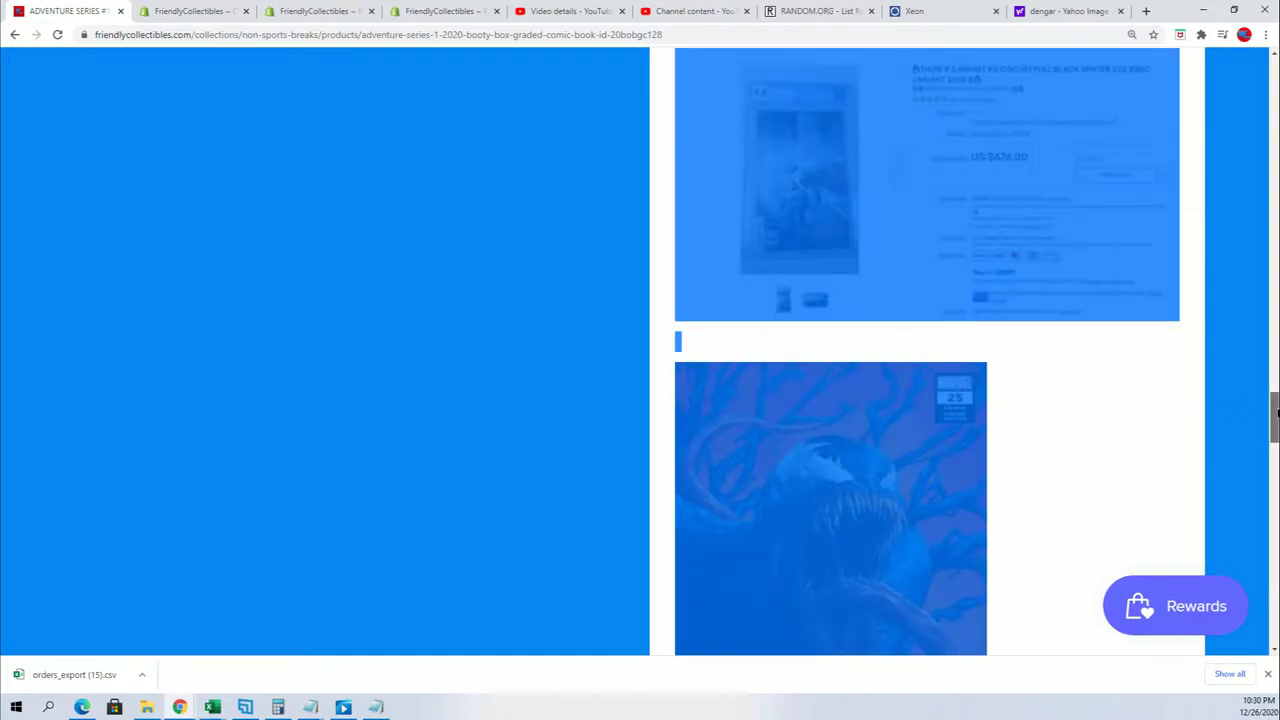
{"action": "left_click", "coordinate": [785, 549]}
{"action": "scroll", "coordinate": [785, 549], "scroll_direction": "down", "scroll_amount": 15}
{"action": "scroll", "coordinate": [785, 549], "scroll_direction": "up", "scroll_amount": 6}
{"action": "scroll", "coordinate": [785, 549], "scroll_direction": "down", "scroll_amount": 2}
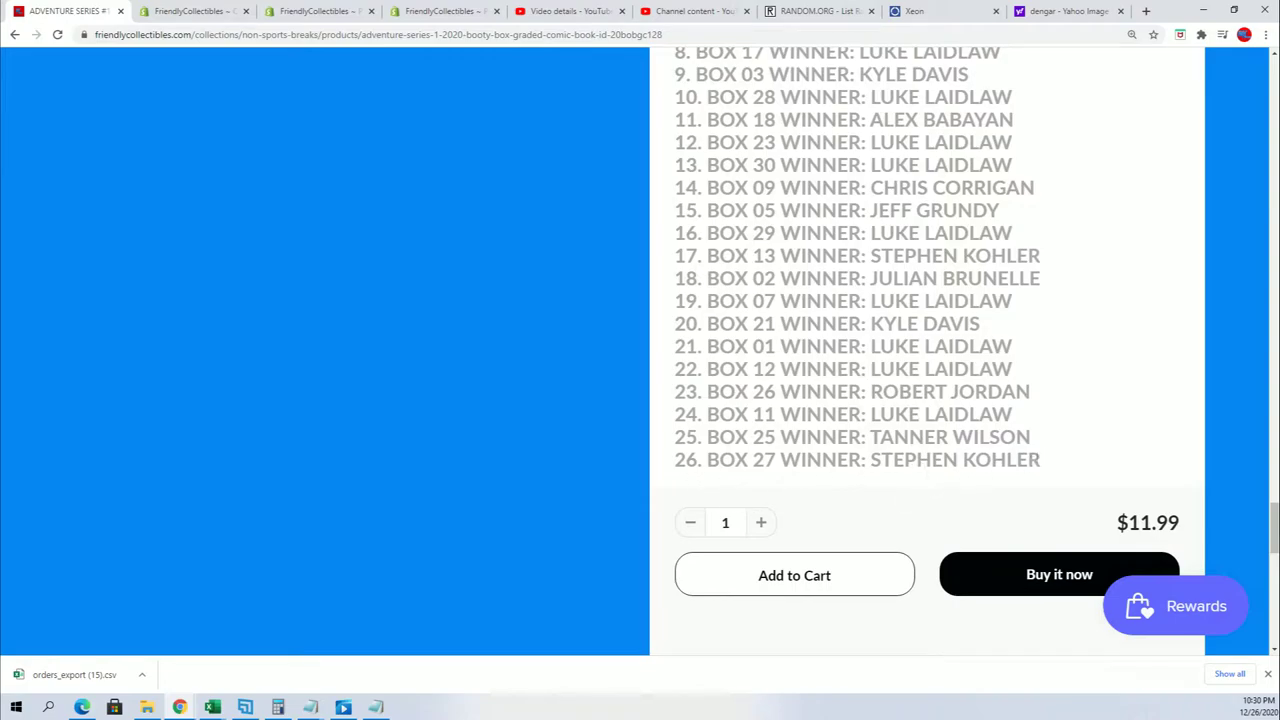
{"action": "left_click_drag", "start_coordinate": [1042, 459], "coordinate": [880, 460]}
{"action": "mouse_move", "coordinate": [1273, 525]}
{"action": "left_mouse_down"}
{"action": "mouse_move", "coordinate": [1273, 60]}
{"action": "mouse_move", "coordinate": [1273, 170]}
{"action": "mouse_move", "coordinate": [1273, 128]}
{"action": "left_mouse_up"}
Step: Open a fresh List Randomizer form and copy weapon spots B2:B21 in Excel
{"action": "left_click", "coordinate": [815, 11]}
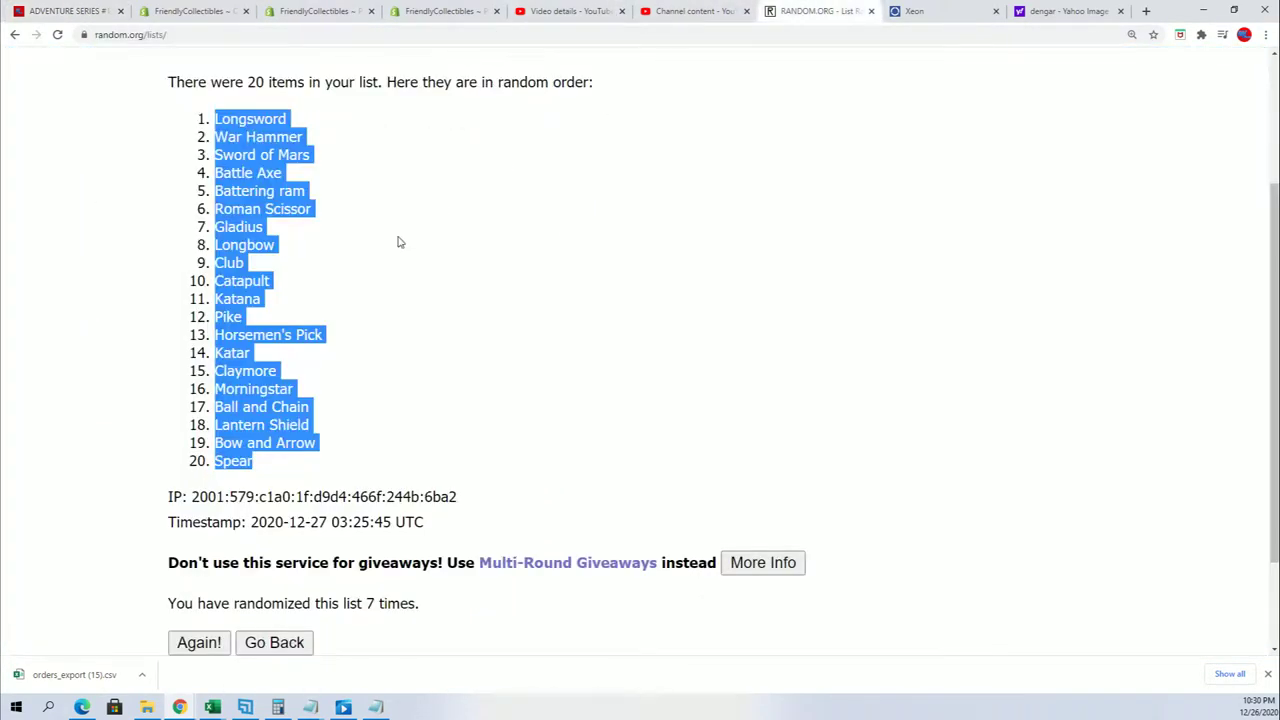
{"action": "scroll", "coordinate": [400, 245], "scroll_direction": "up", "scroll_amount": 2}
{"action": "left_click", "coordinate": [472, 108]}
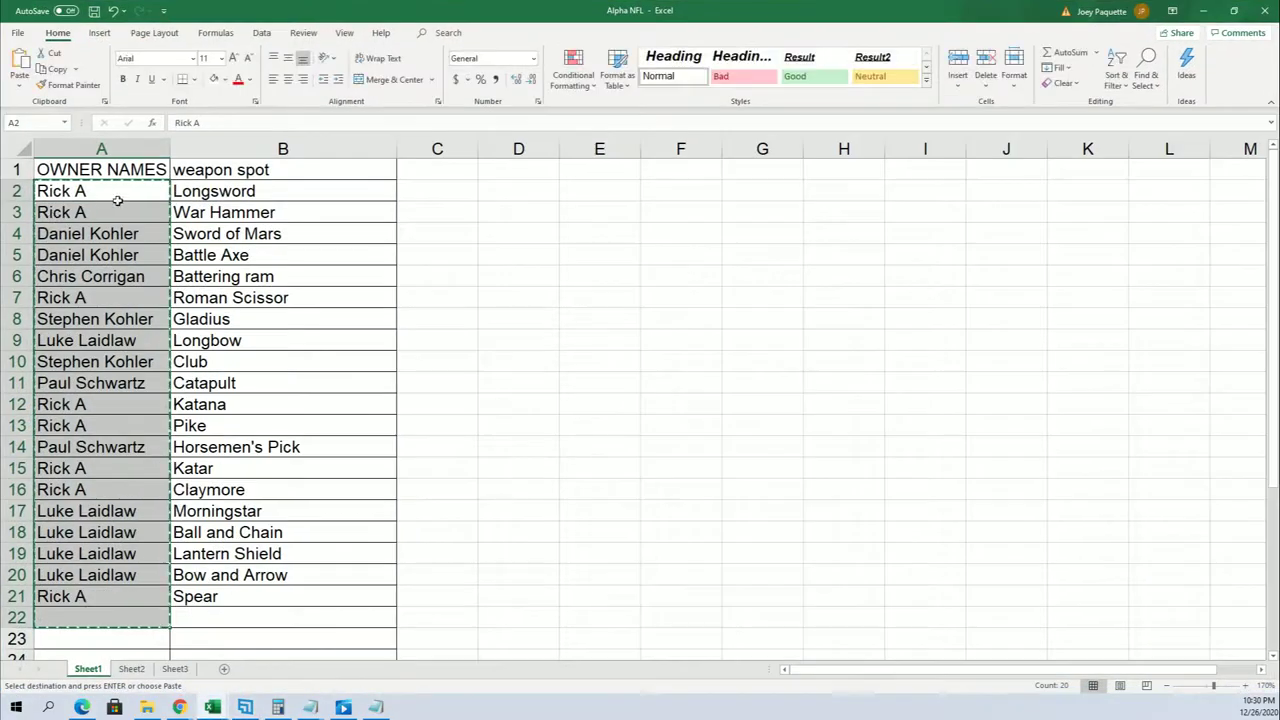
{"action": "mouse_move", "coordinate": [283, 191]}
{"action": "left_mouse_down"}
{"action": "mouse_move", "coordinate": [165, 538]}
{"action": "mouse_move", "coordinate": [210, 600]}
{"action": "left_mouse_up"}
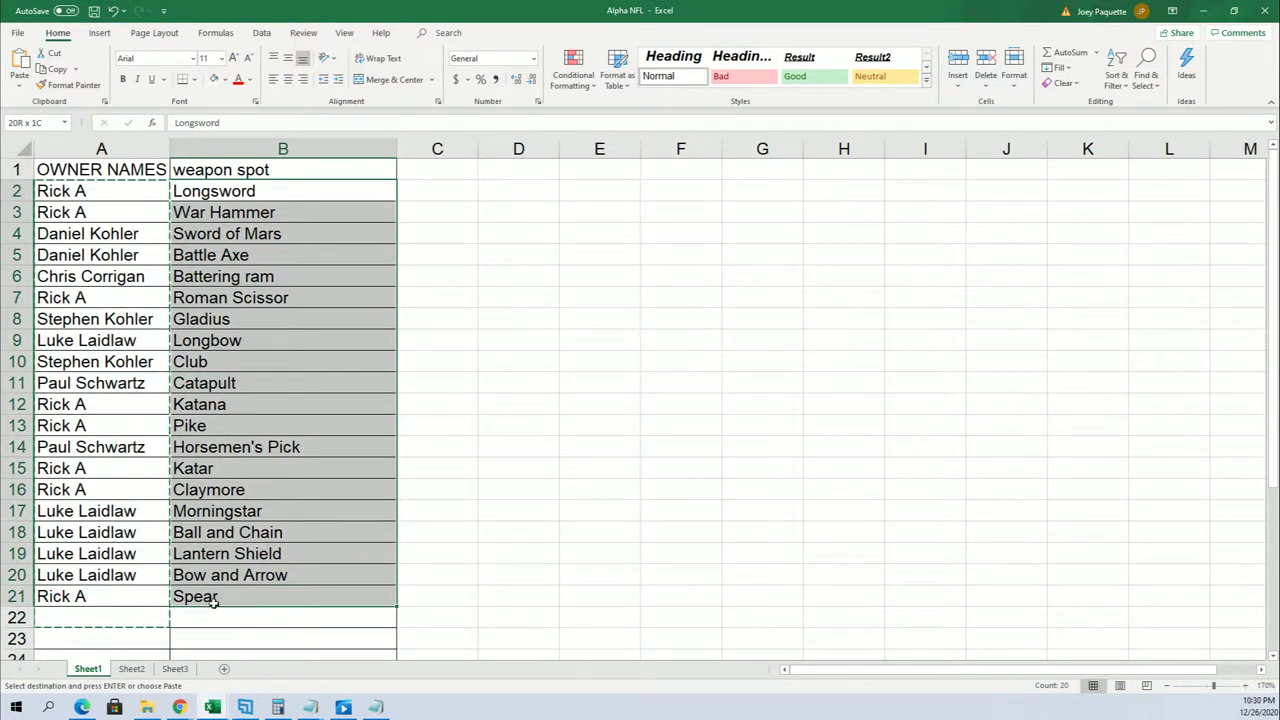
{"action": "right_click", "coordinate": [277, 212]}
{"action": "left_click", "coordinate": [310, 247]}
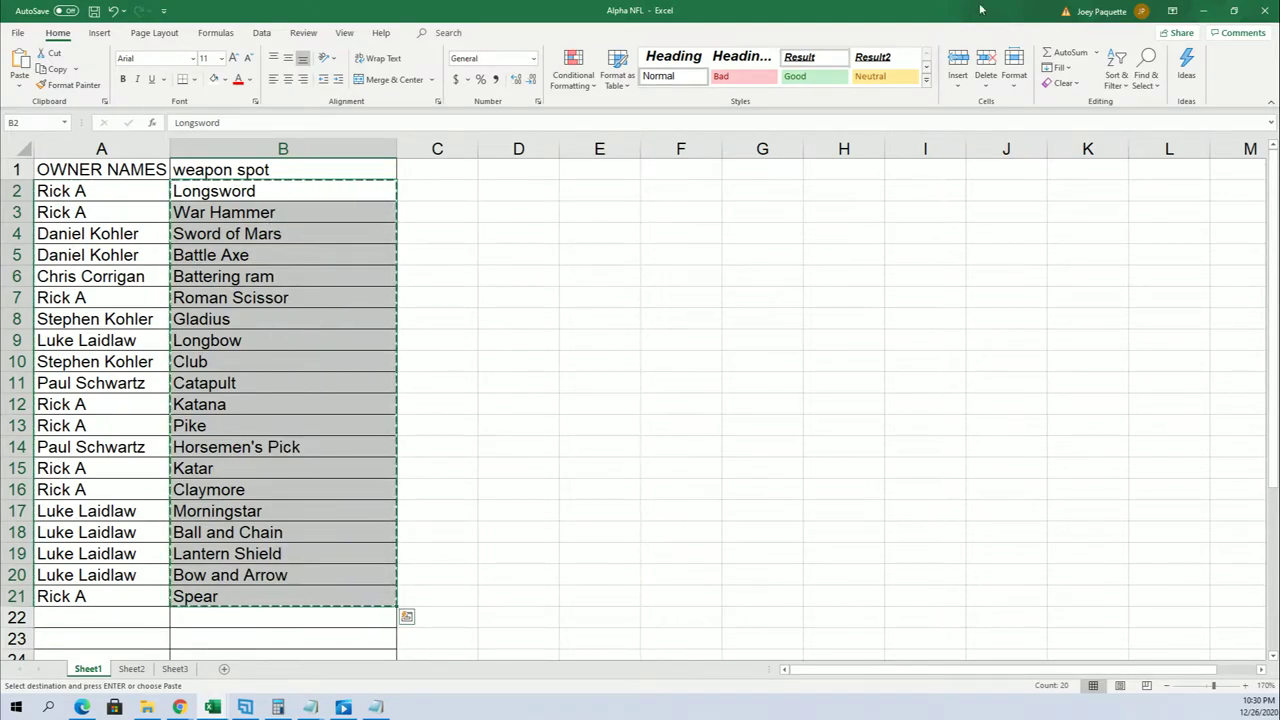
Step: Paste the weapon list into the randomizer items field, then delete it again
{"action": "left_click", "coordinate": [1203, 11]}
{"action": "left_click", "coordinate": [180, 468]}
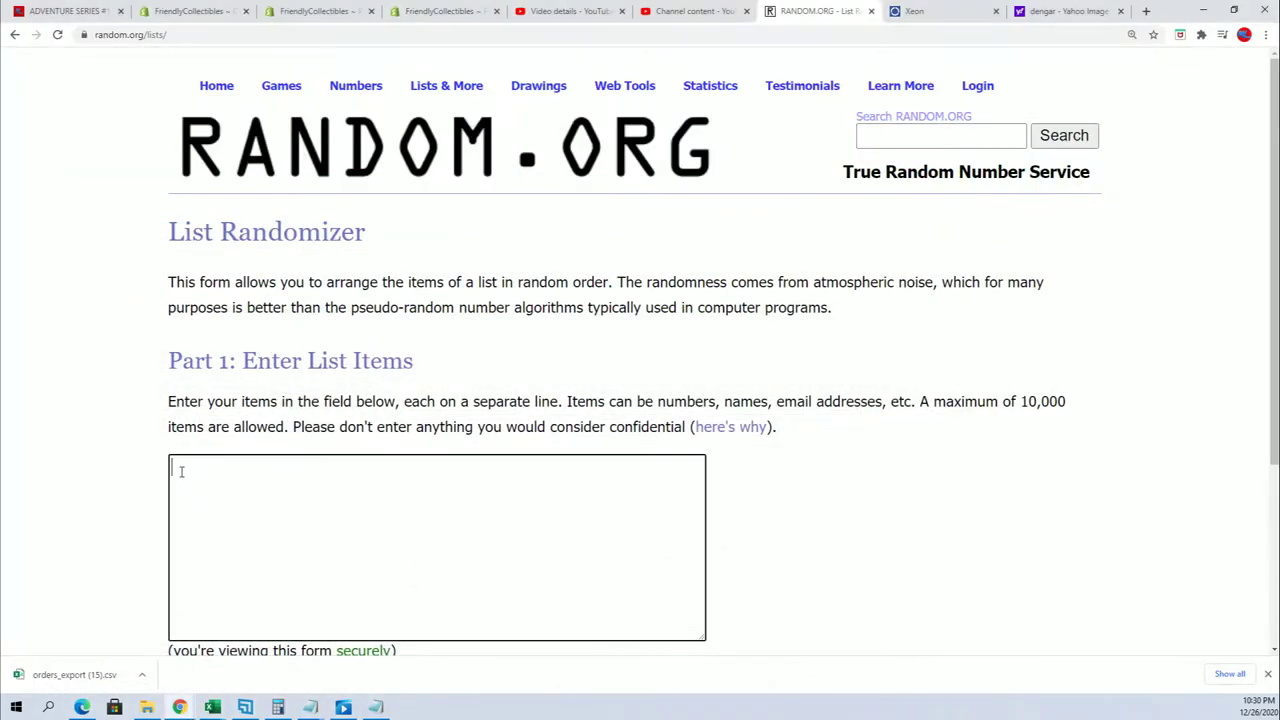
{"action": "right_click", "coordinate": [178, 470]}
{"action": "left_click", "coordinate": [210, 580]}
{"action": "scroll", "coordinate": [791, 509], "scroll_direction": "down", "scroll_amount": 3}
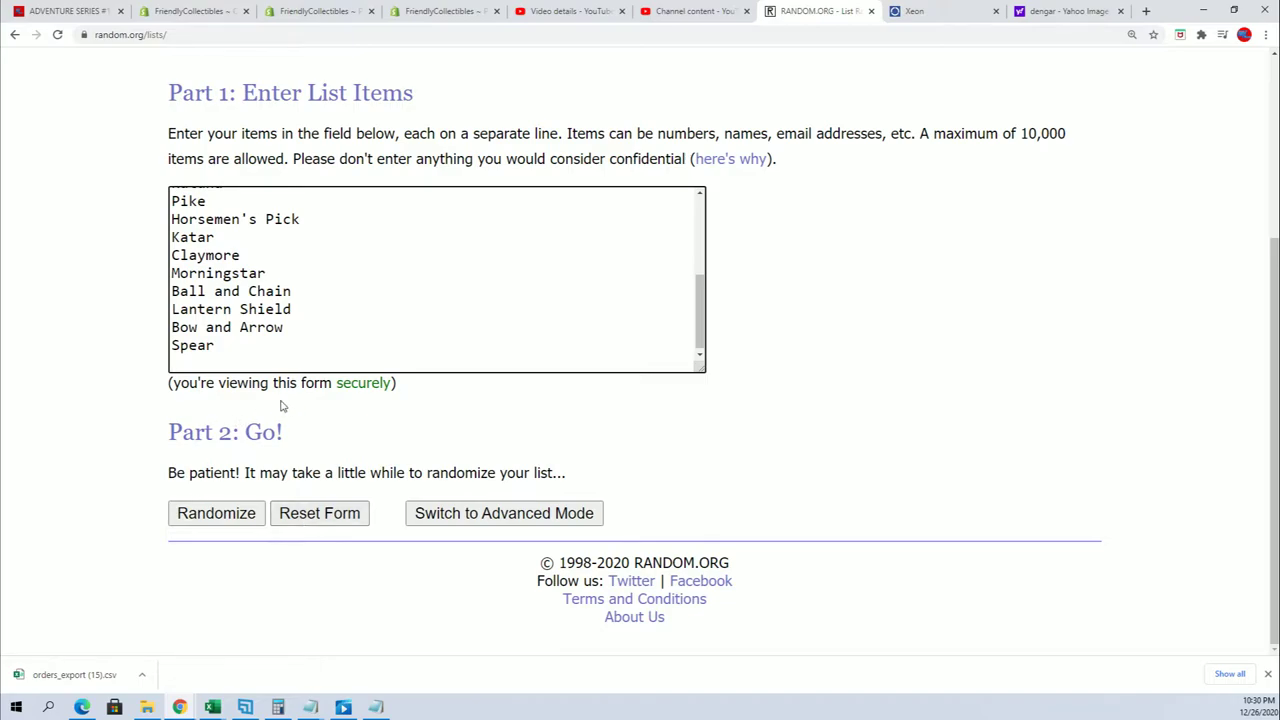
{"action": "left_click_drag", "start_coordinate": [198, 365], "coordinate": [10, 178]}
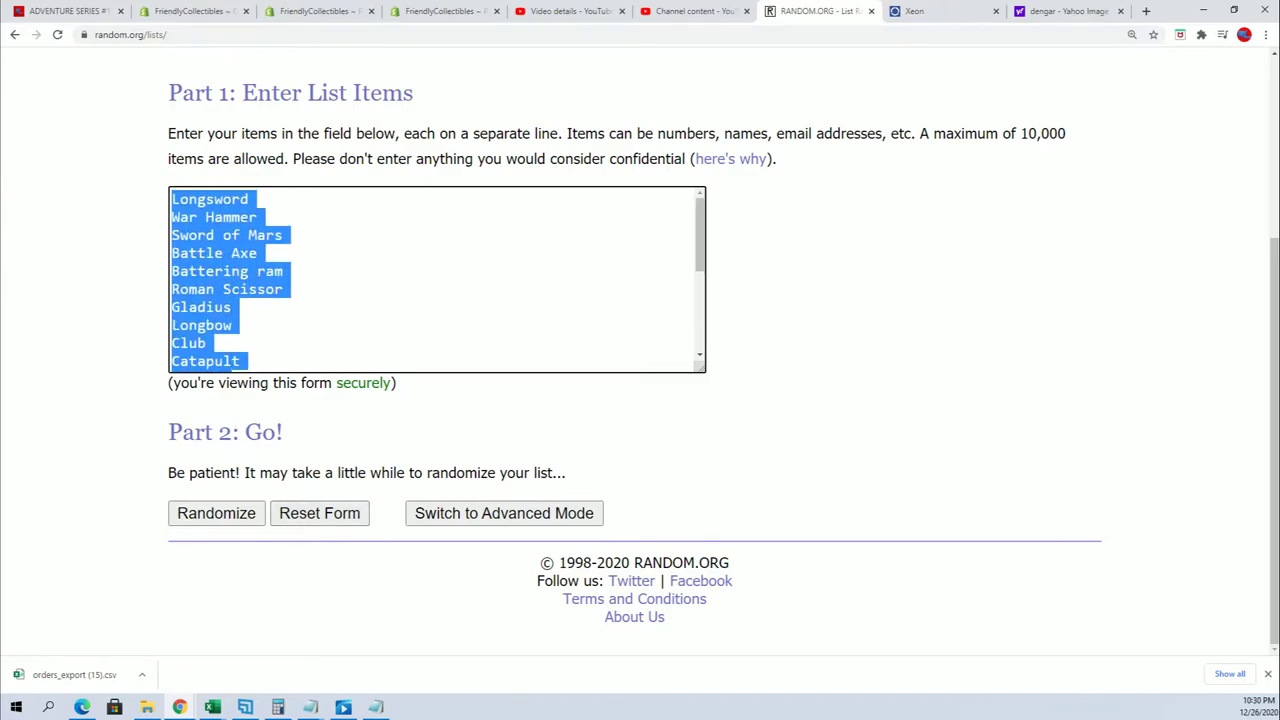
{"action": "key", "text": "BackSpace"}
{"action": "key", "text": "alt+Tab"}
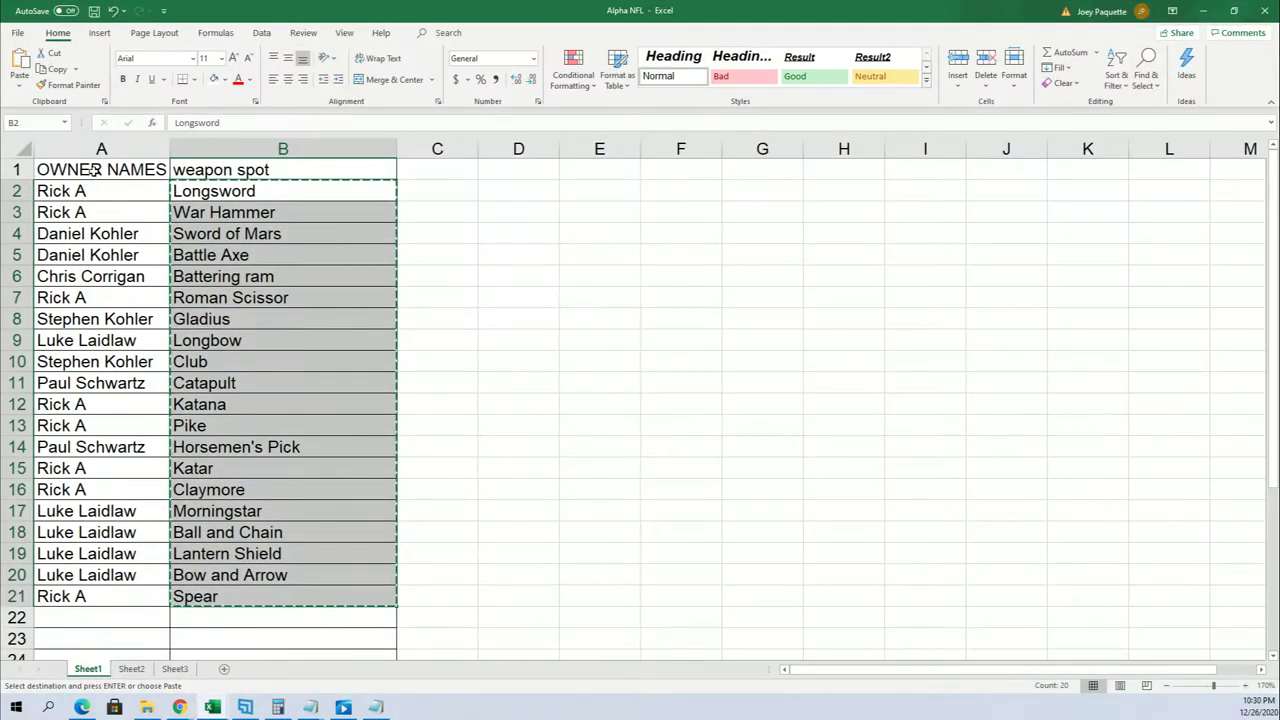
Step: Copy owner names A2:A21 into the randomizer field, removing the trailing blank lines
{"action": "left_click_drag", "start_coordinate": [100, 191], "coordinate": [21, 617]}
{"action": "right_click", "coordinate": [85, 265]}
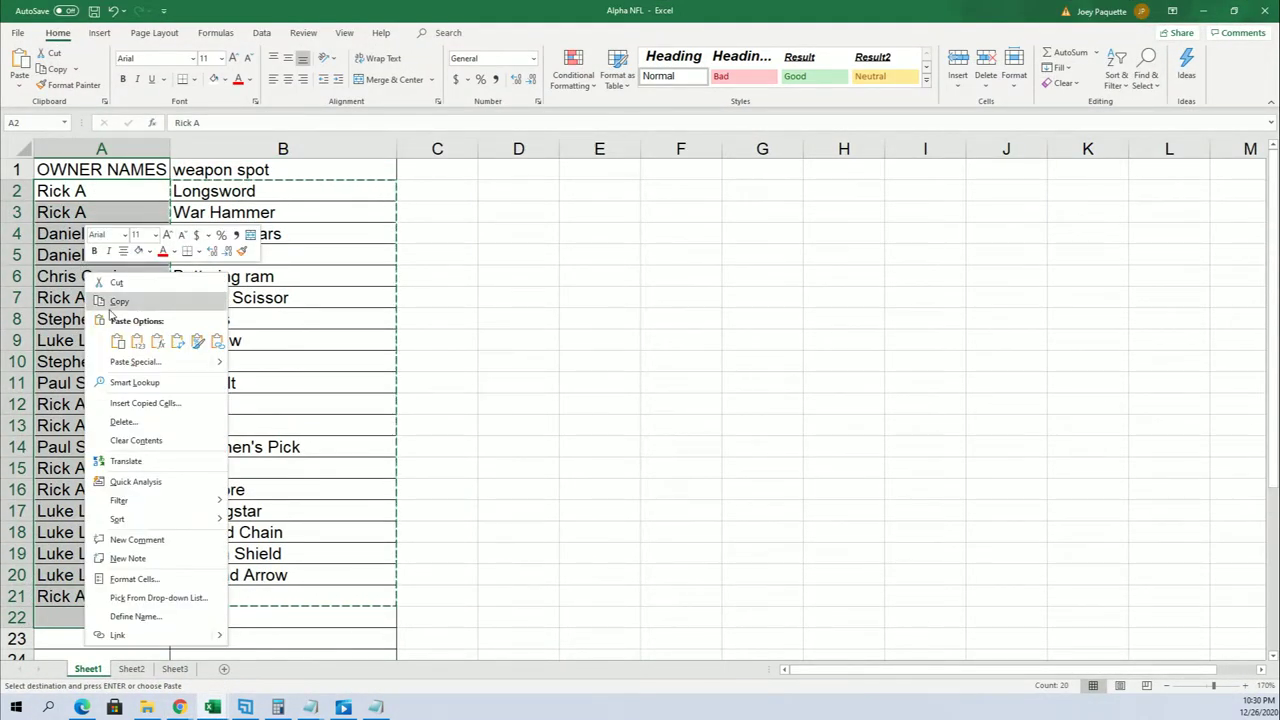
{"action": "left_click", "coordinate": [110, 297]}
{"action": "key", "text": "alt+Tab"}
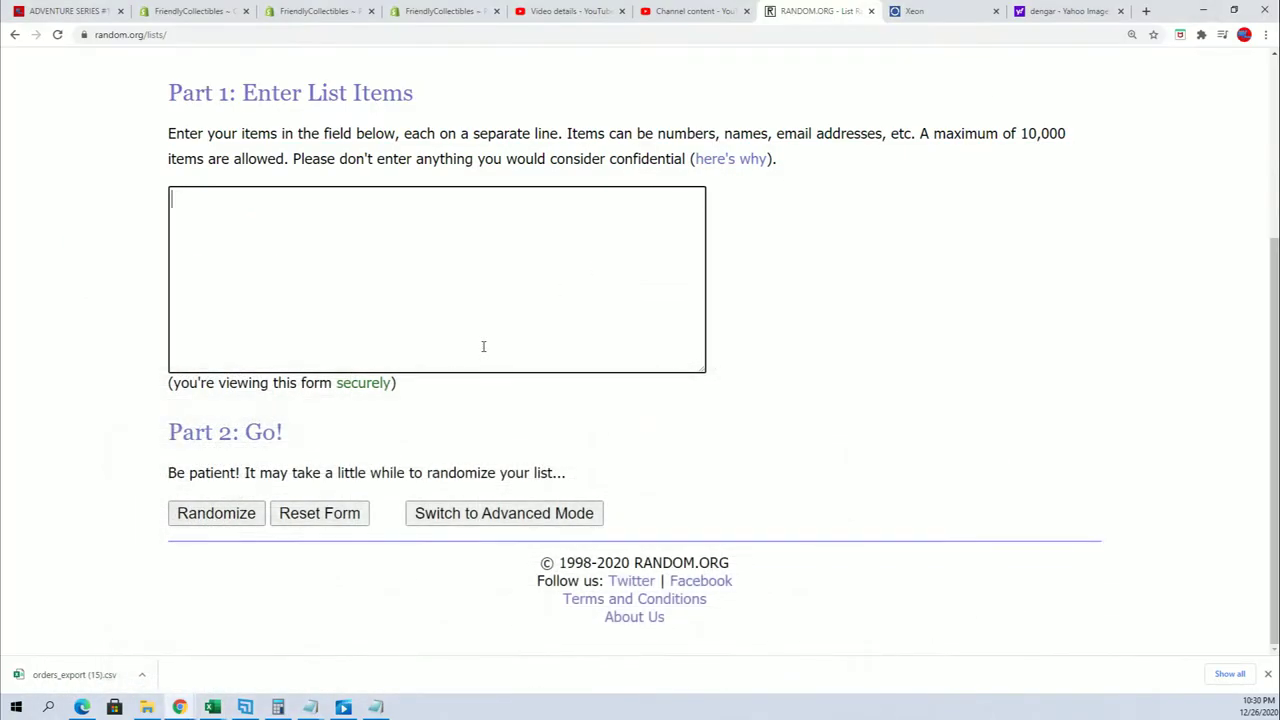
{"action": "right_click", "coordinate": [182, 197]}
{"action": "left_click", "coordinate": [205, 303]}
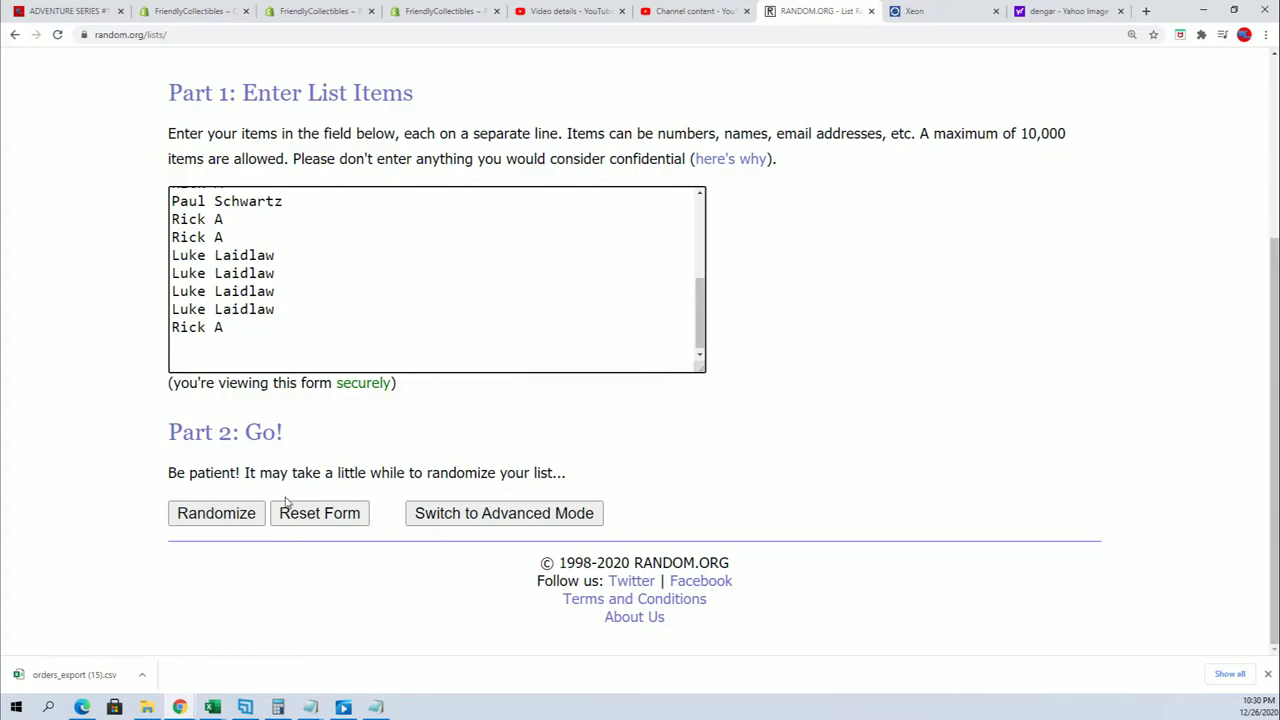
{"action": "key", "text": "BackSpace"}
{"action": "key", "text": "BackSpace"}
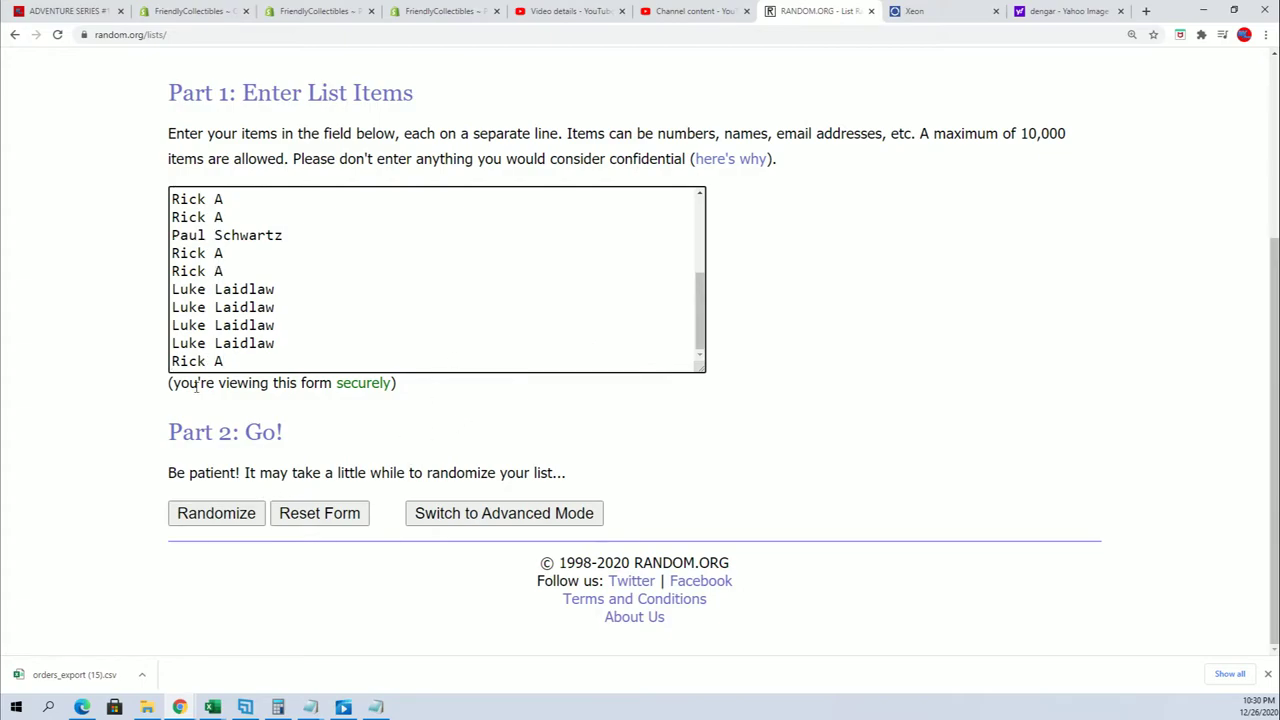
Step: Randomize the owner list seven times and select the top name
{"action": "left_click", "coordinate": [196, 515]}
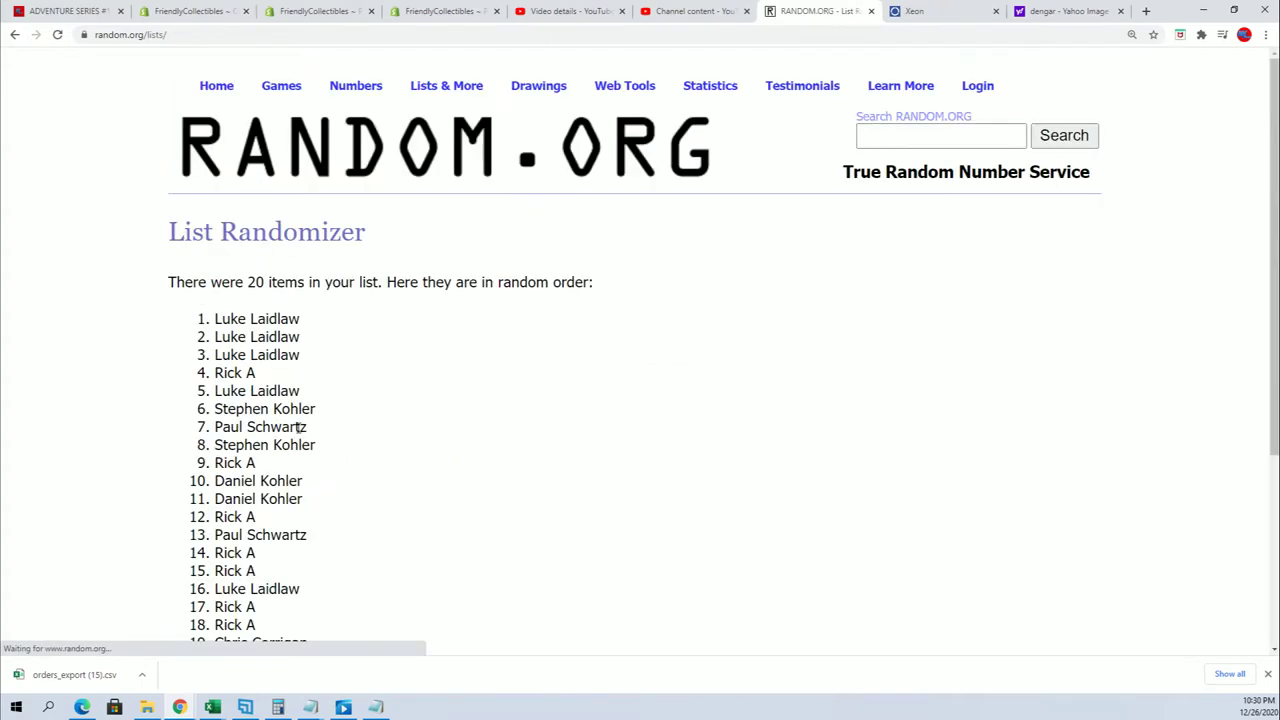
{"action": "scroll", "coordinate": [267, 494], "scroll_direction": "down", "scroll_amount": 3}
{"action": "left_click", "coordinate": [209, 516]}
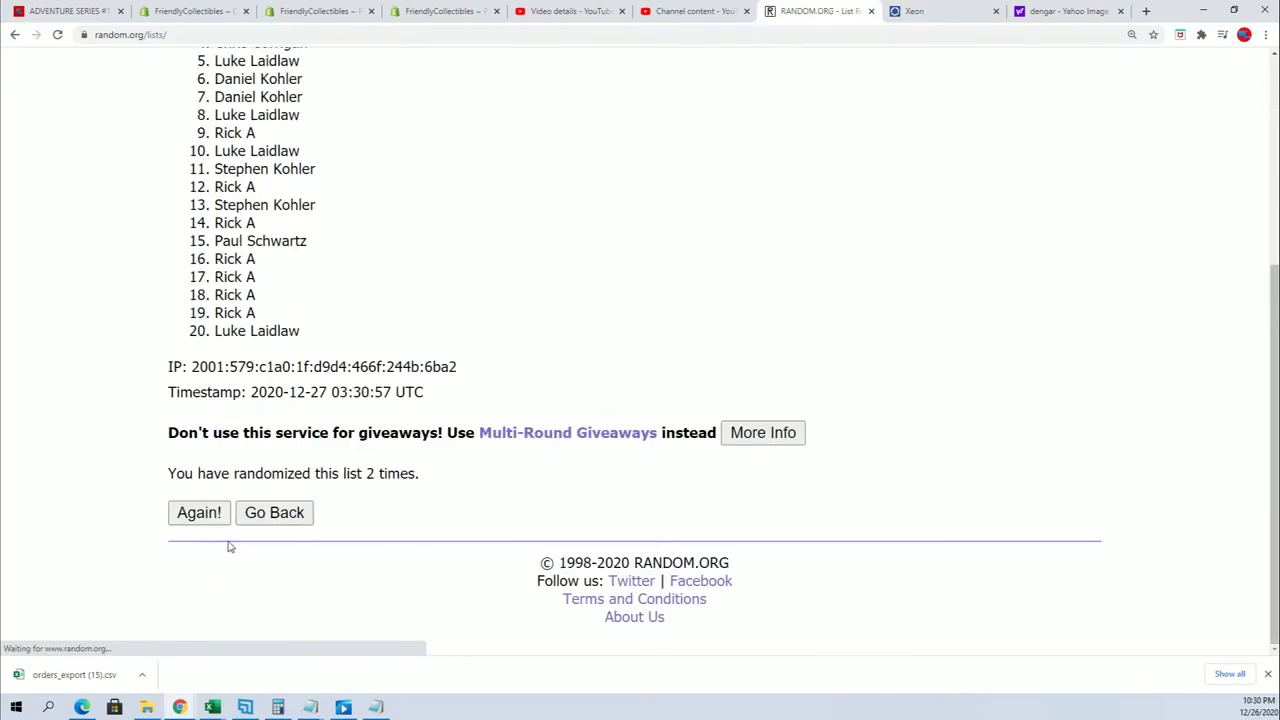
{"action": "left_click", "coordinate": [201, 522]}
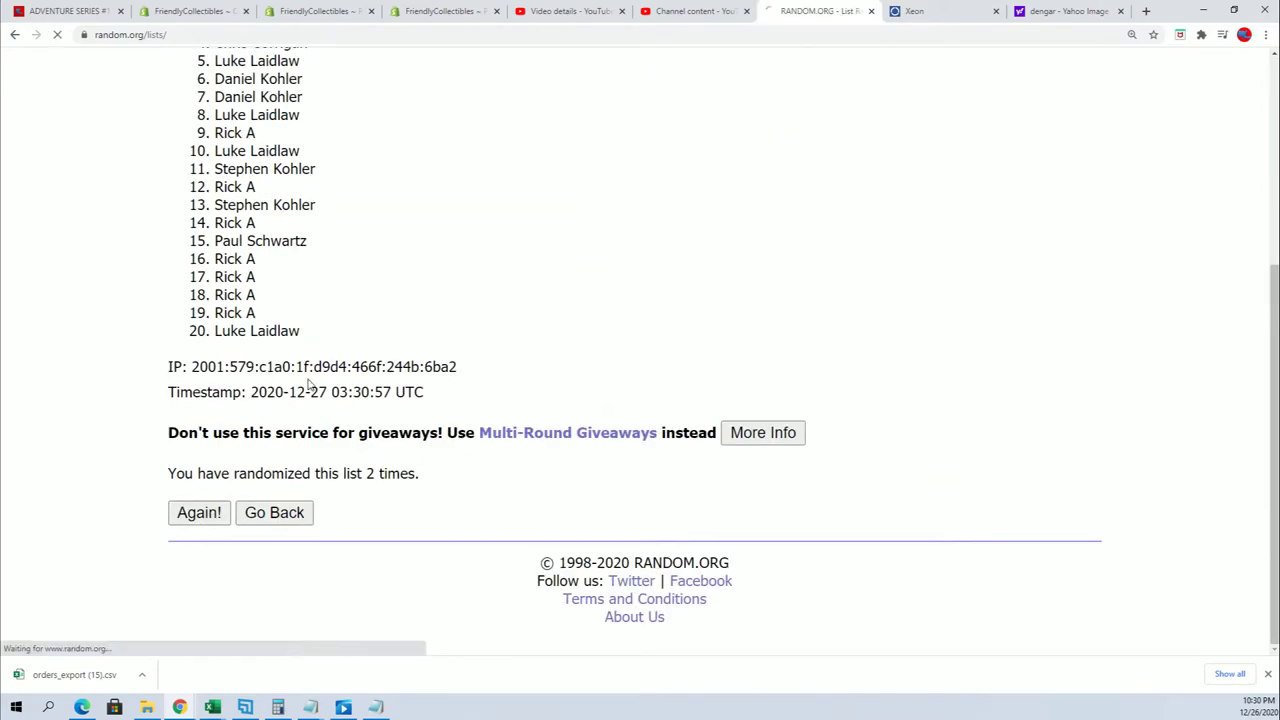
{"action": "left_click", "coordinate": [200, 516]}
{"action": "scroll", "coordinate": [206, 525], "scroll_direction": "down", "scroll_amount": 3}
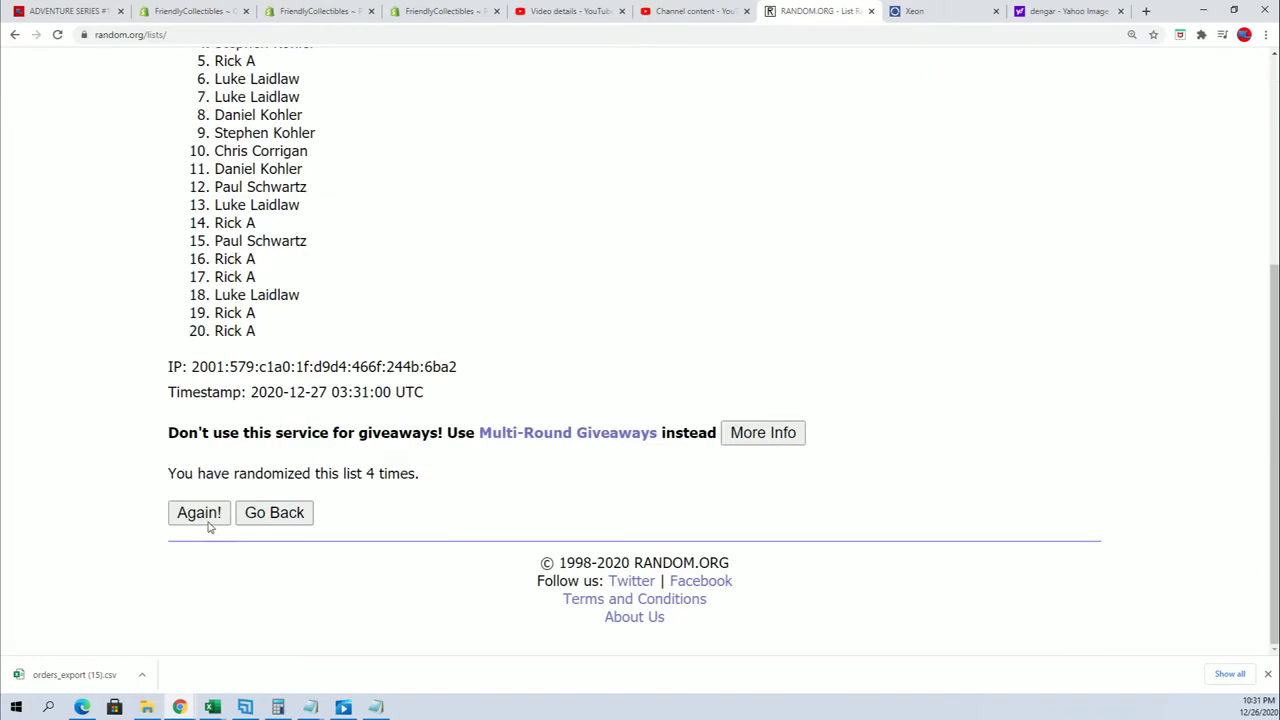
{"action": "left_click", "coordinate": [206, 522]}
{"action": "scroll", "coordinate": [205, 480], "scroll_direction": "down", "scroll_amount": 3}
{"action": "left_click", "coordinate": [200, 514]}
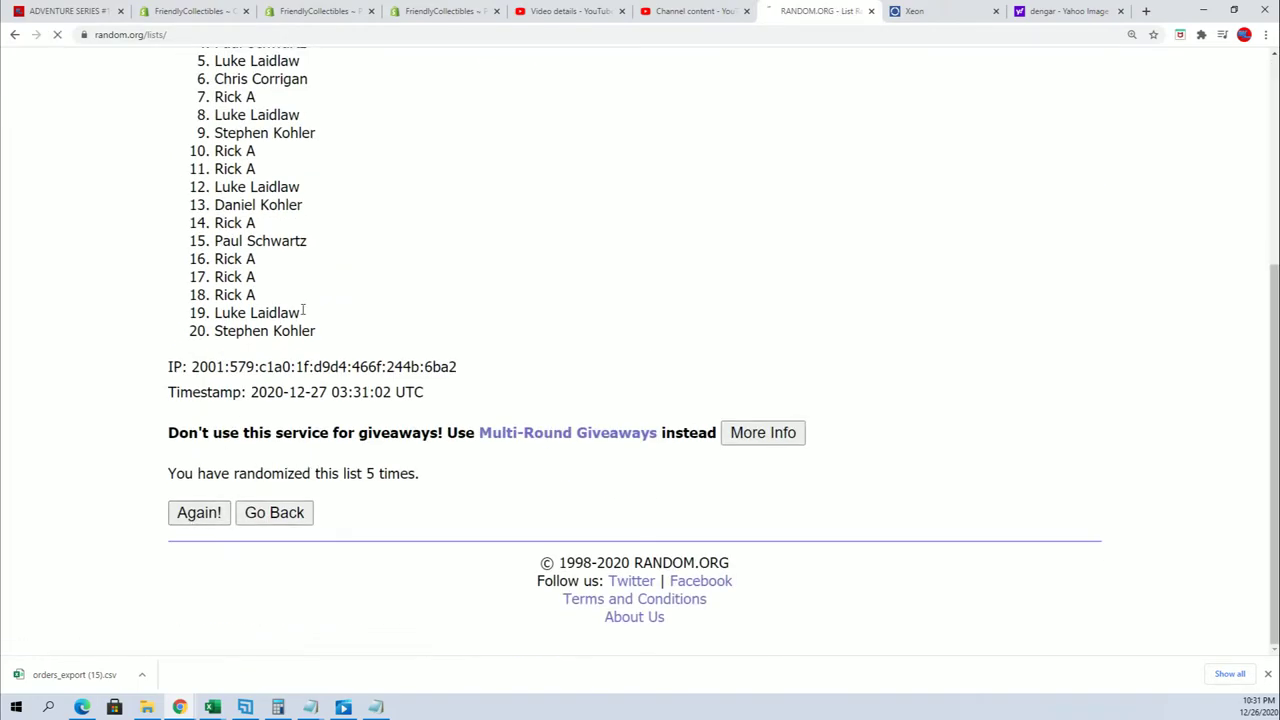
{"action": "scroll", "coordinate": [407, 524], "scroll_direction": "down", "scroll_amount": 3}
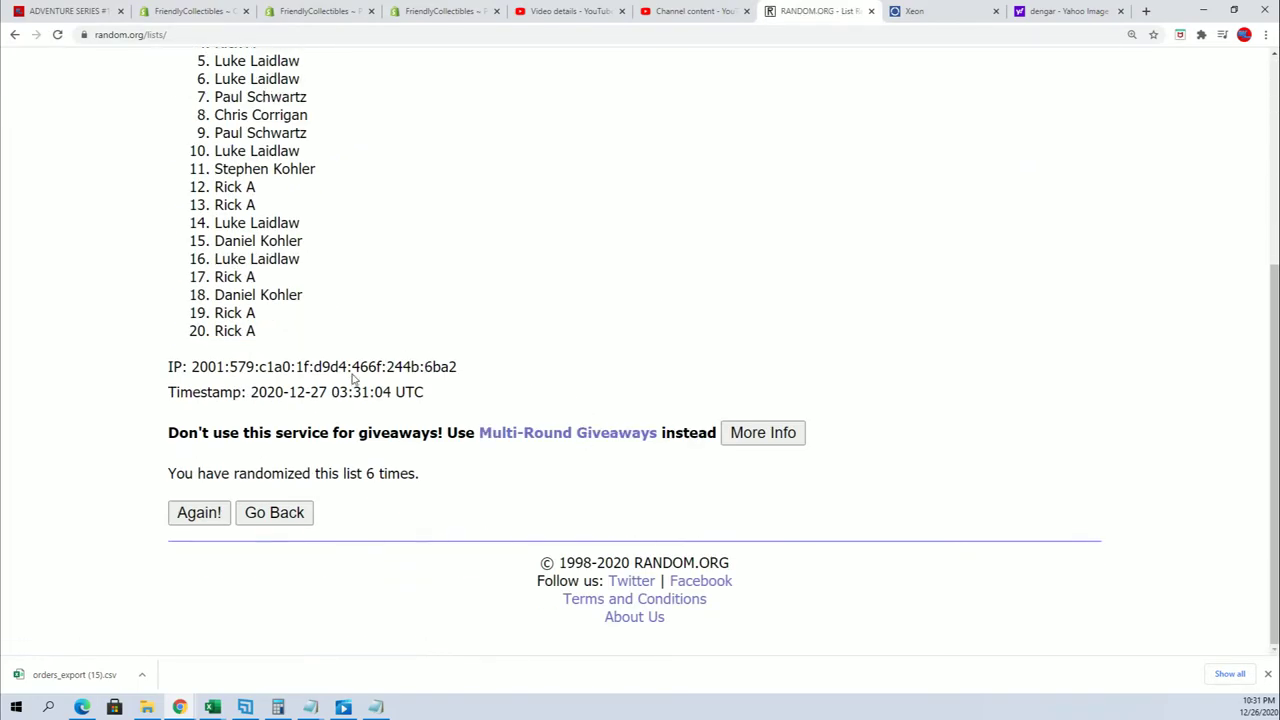
{"action": "left_click", "coordinate": [200, 512]}
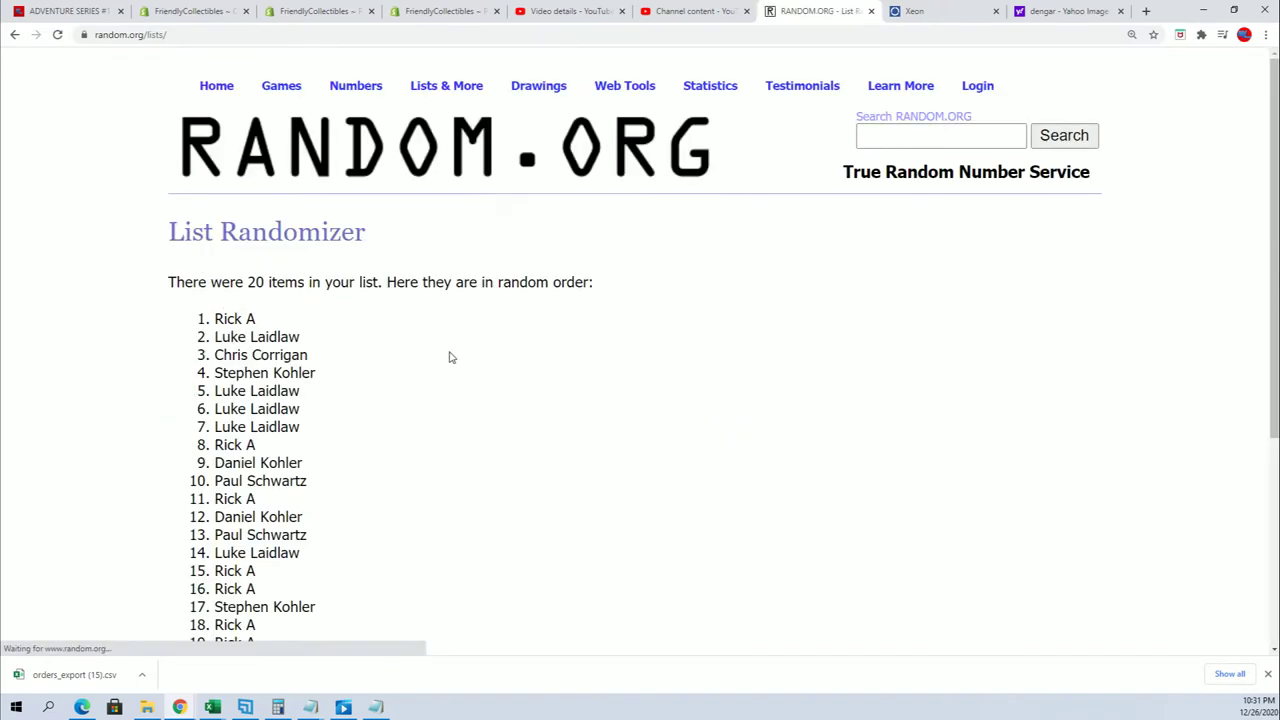
{"action": "left_click_drag", "start_coordinate": [295, 320], "coordinate": [130, 326]}
{"action": "scroll", "coordinate": [331, 463], "scroll_direction": "down", "scroll_amount": 3}
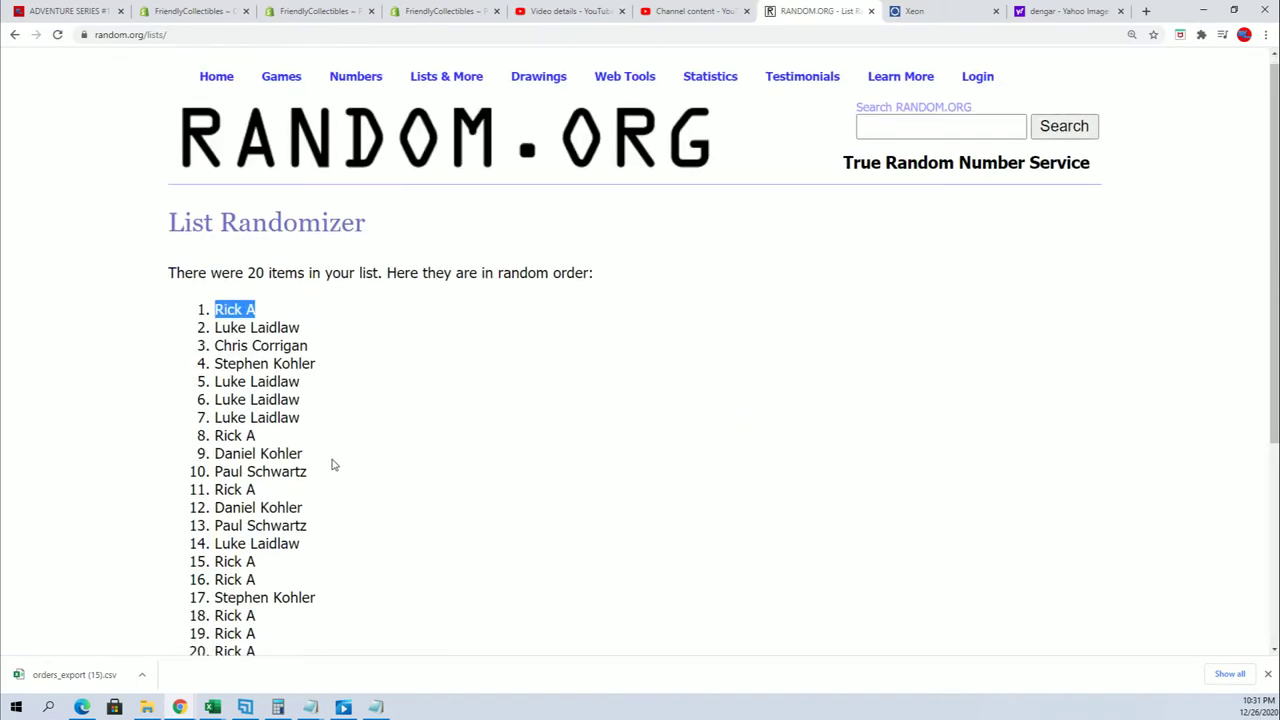
{"action": "scroll", "coordinate": [424, 494], "scroll_direction": "up", "scroll_amount": 3}
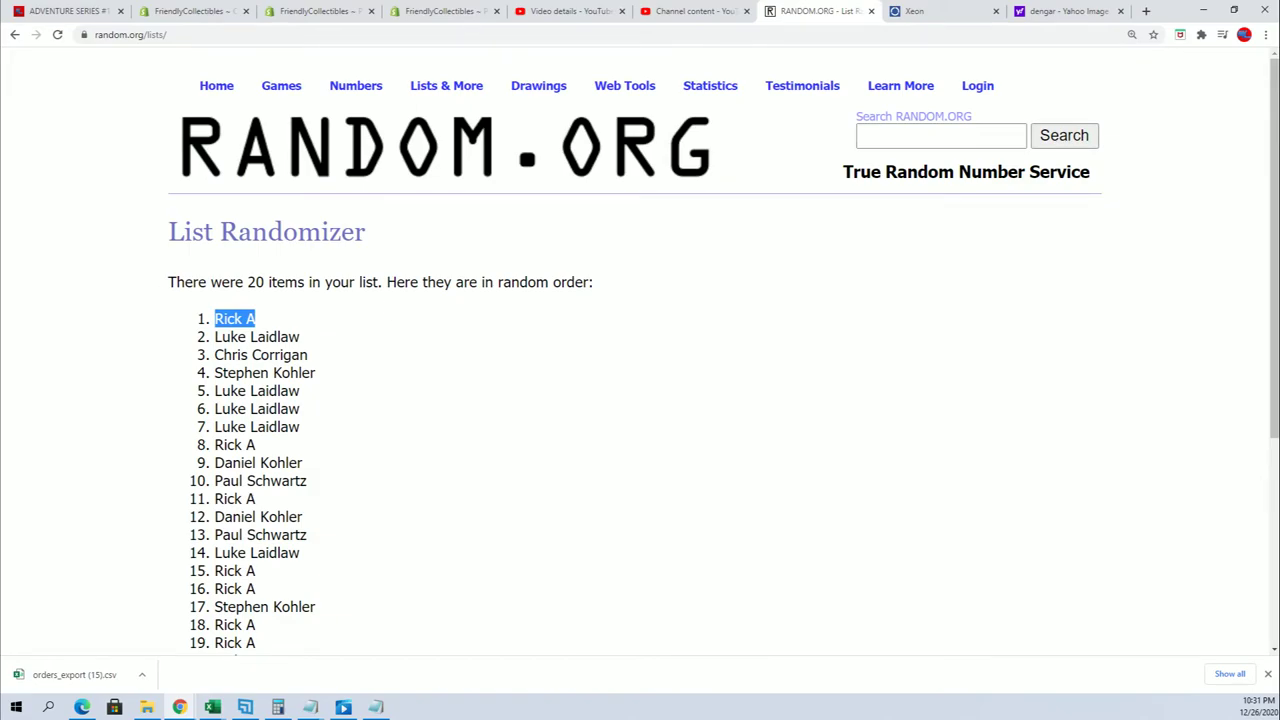
Step: On the Adventure Series #1 product page, copy the product ID 20BOBGC128
{"action": "left_click", "coordinate": [66, 12]}
{"action": "scroll", "coordinate": [589, 371], "scroll_direction": "down", "scroll_amount": 1}
{"action": "scroll", "coordinate": [606, 403], "scroll_direction": "up", "scroll_amount": 3}
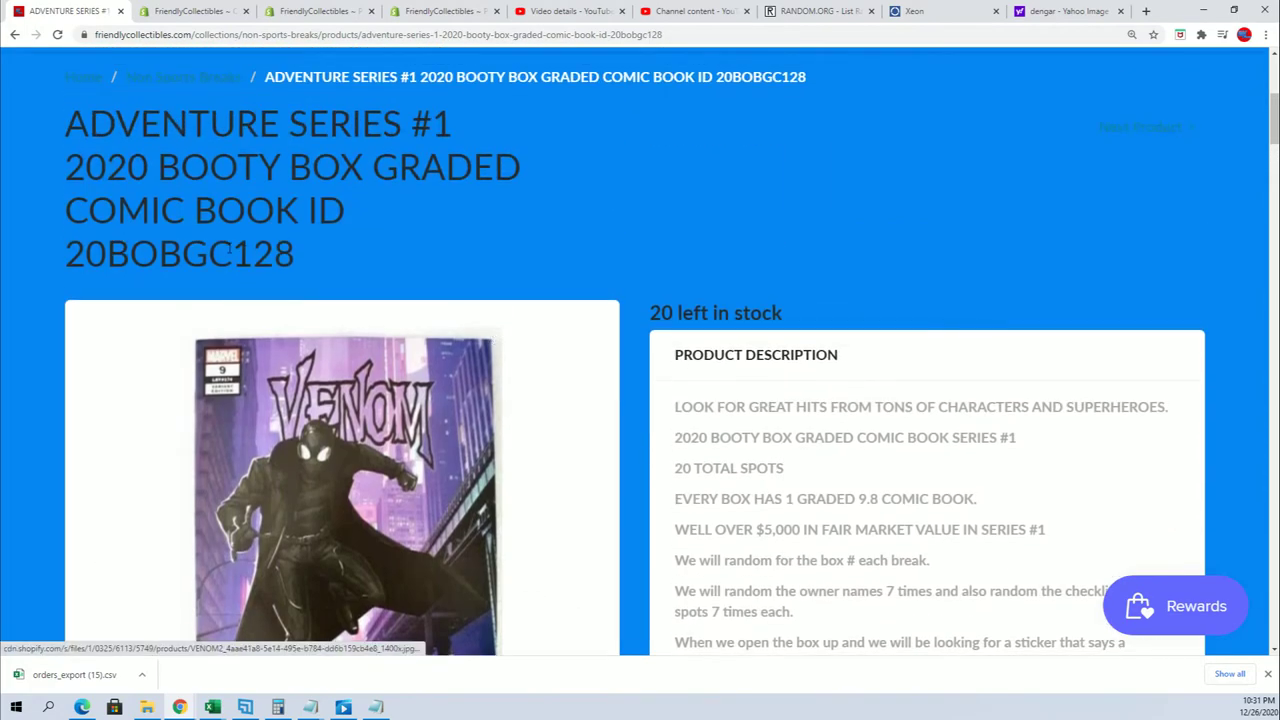
{"action": "left_click_drag", "start_coordinate": [300, 255], "coordinate": [66, 258]}
{"action": "right_click", "coordinate": [104, 253]}
{"action": "left_click", "coordinate": [132, 270]}
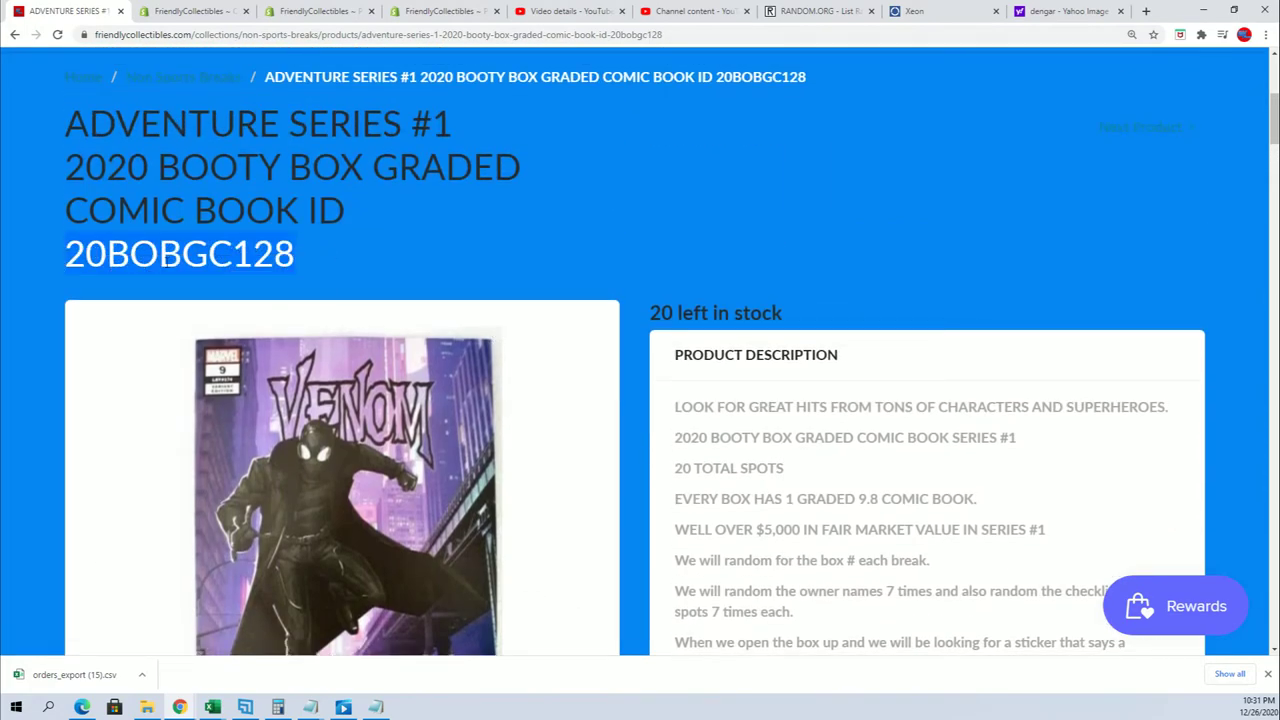
Step: Scroll down through the box winners list, then back up to the product details
{"action": "scroll", "coordinate": [1077, 523], "scroll_direction": "down", "scroll_amount": 20}
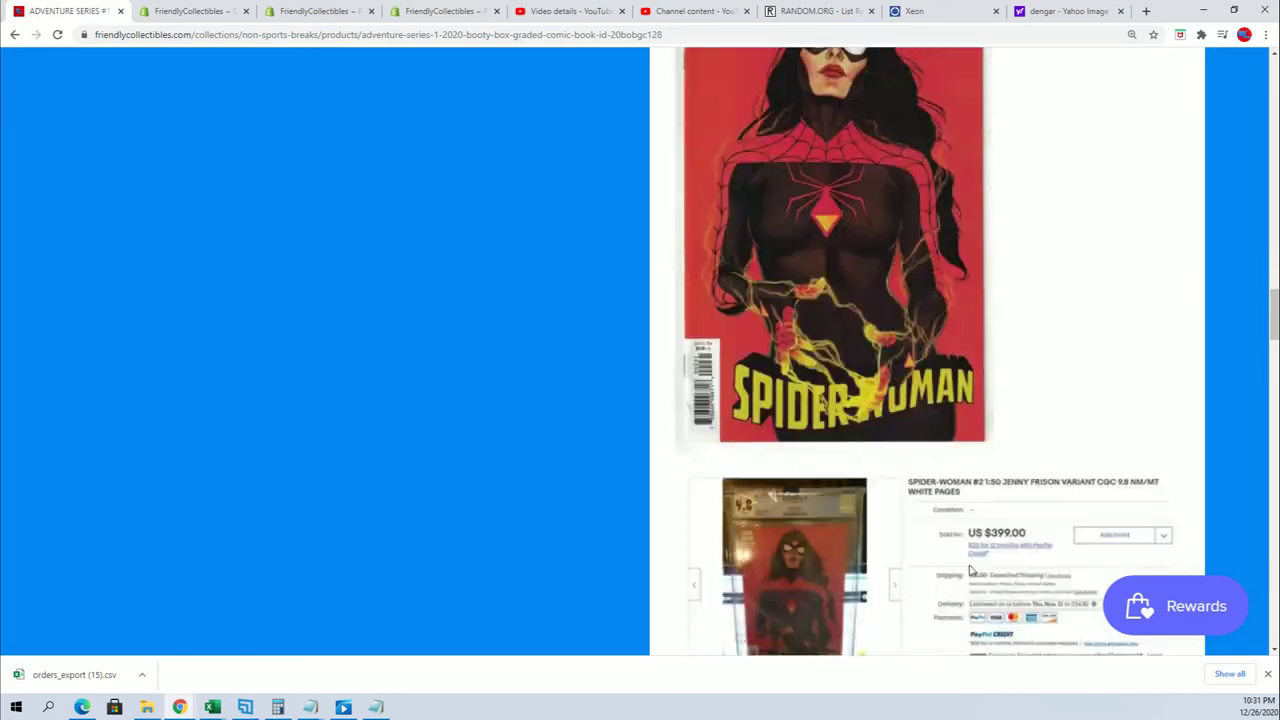
{"action": "scroll", "coordinate": [969, 570], "scroll_direction": "down", "scroll_amount": 20}
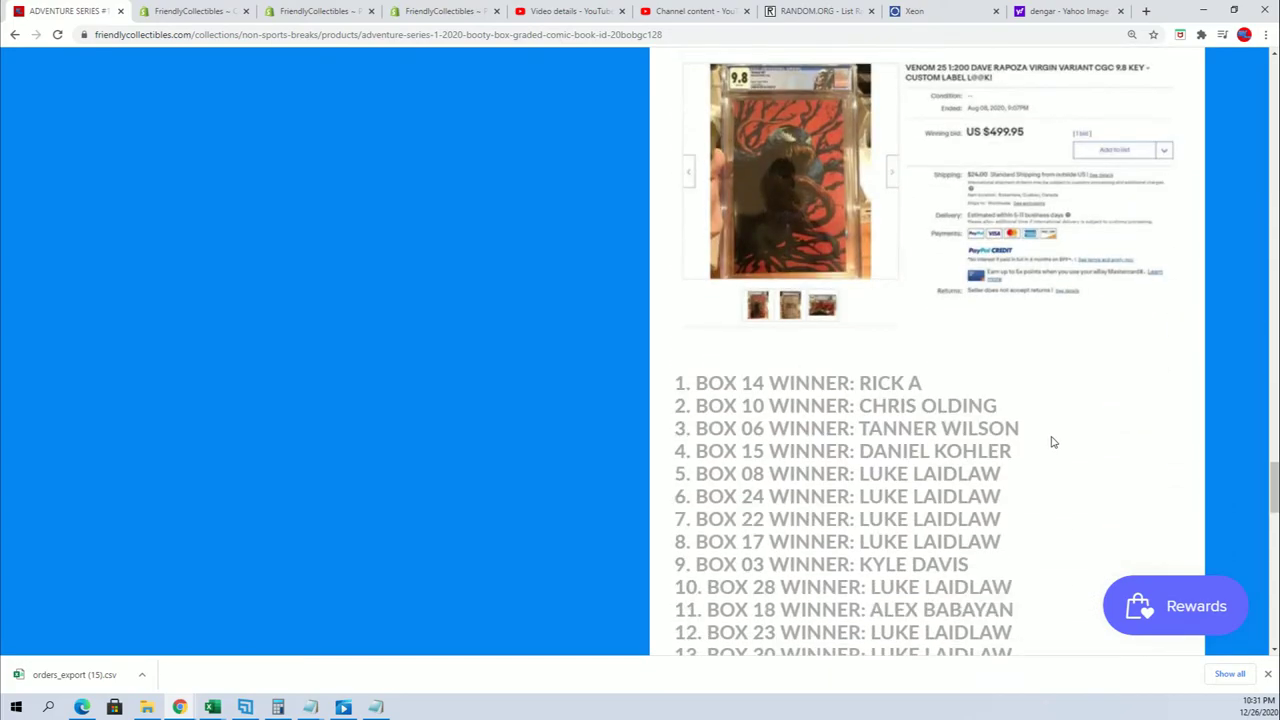
{"action": "scroll", "coordinate": [1051, 442], "scroll_direction": "down", "scroll_amount": 6}
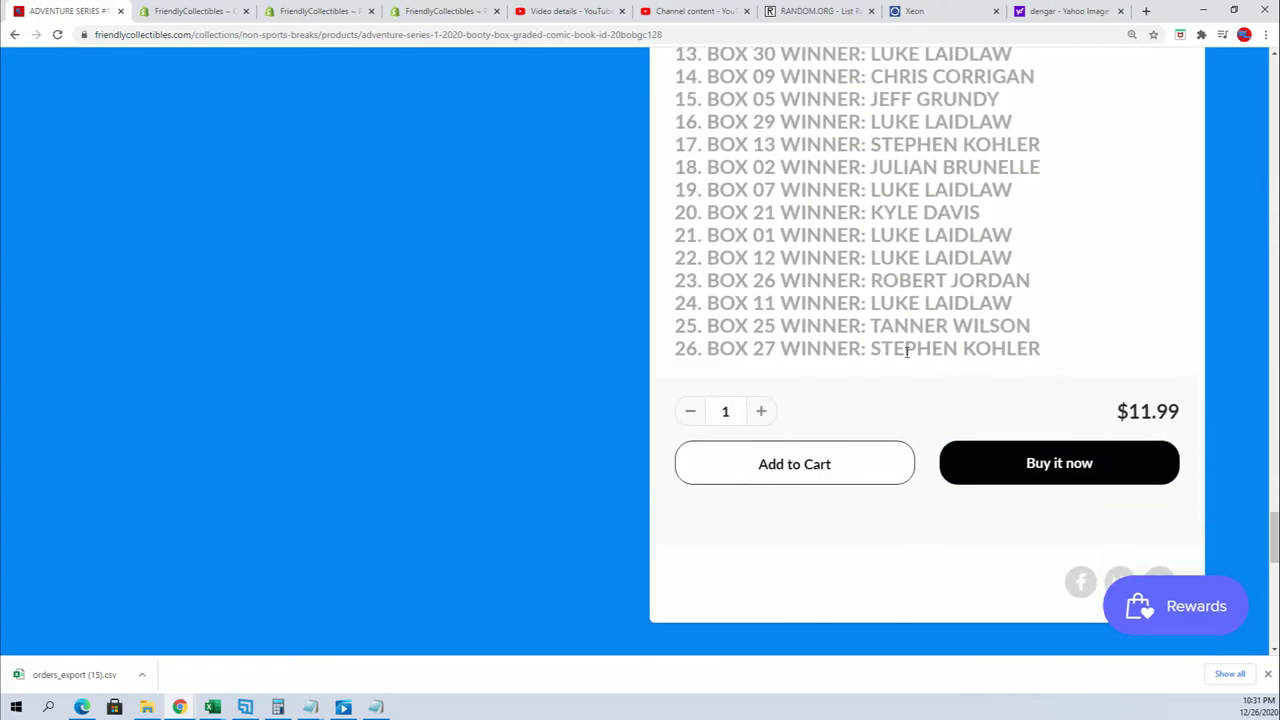
{"action": "scroll", "coordinate": [907, 351], "scroll_direction": "up", "scroll_amount": 12}
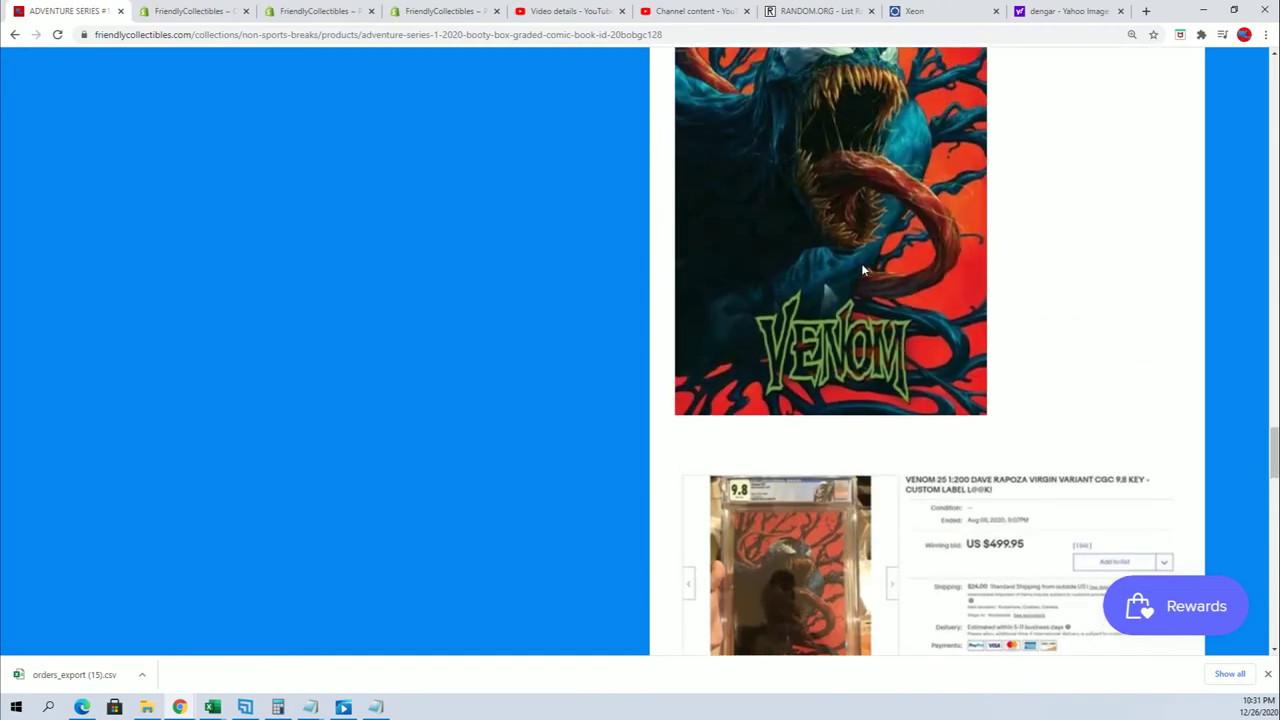
{"action": "scroll", "coordinate": [861, 265], "scroll_direction": "up", "scroll_amount": 15}
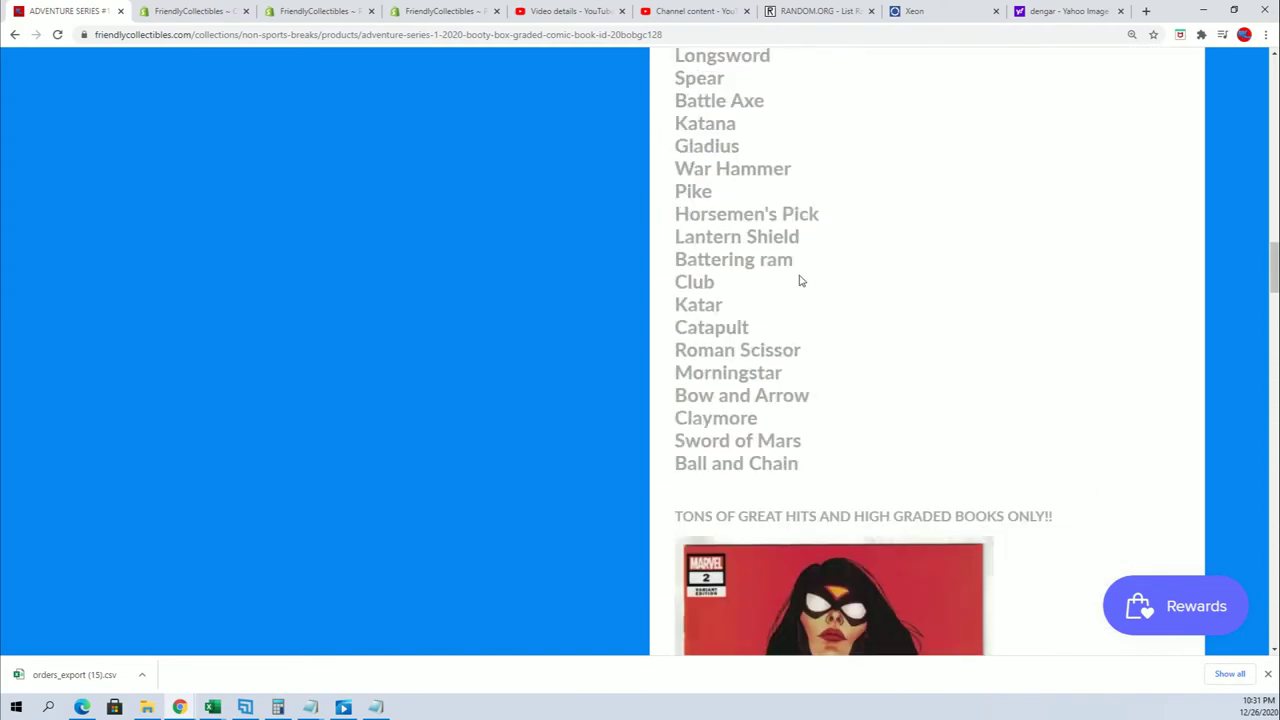
{"action": "scroll", "coordinate": [800, 281], "scroll_direction": "up", "scroll_amount": 10}
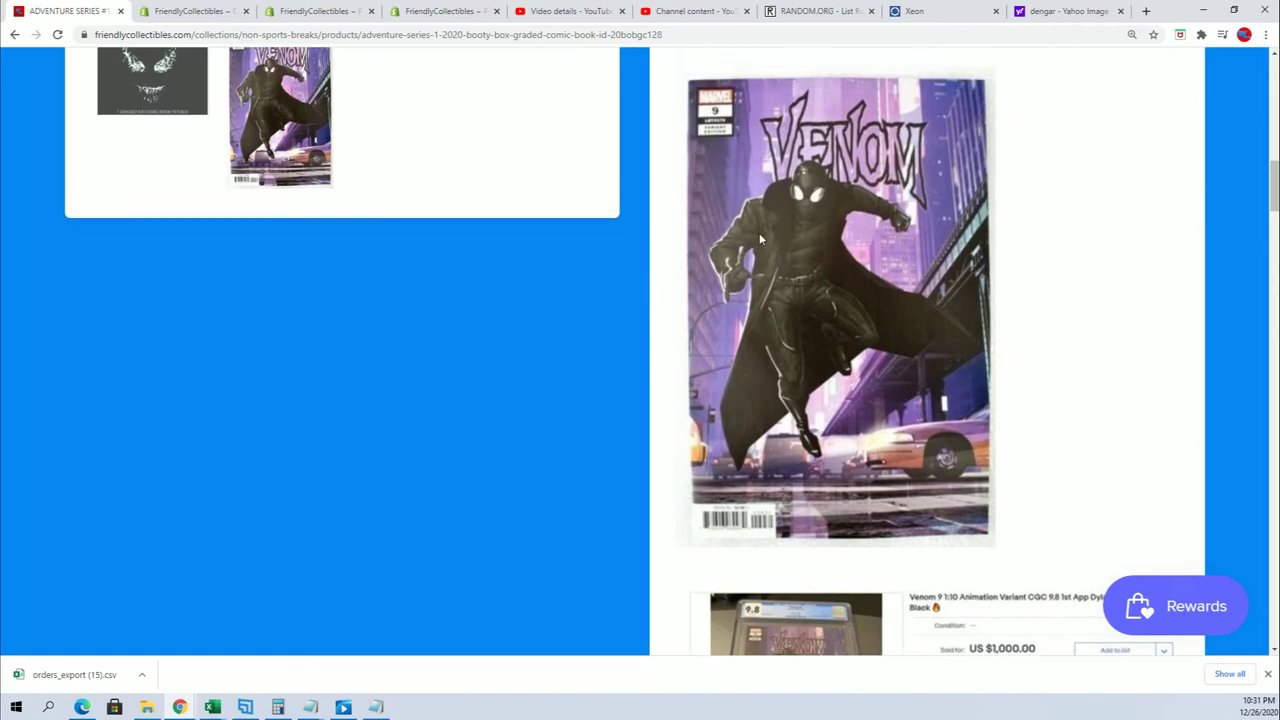
{"action": "scroll", "coordinate": [651, 330], "scroll_direction": "down", "scroll_amount": 2}
{"action": "scroll", "coordinate": [851, 289], "scroll_direction": "up", "scroll_amount": 4}
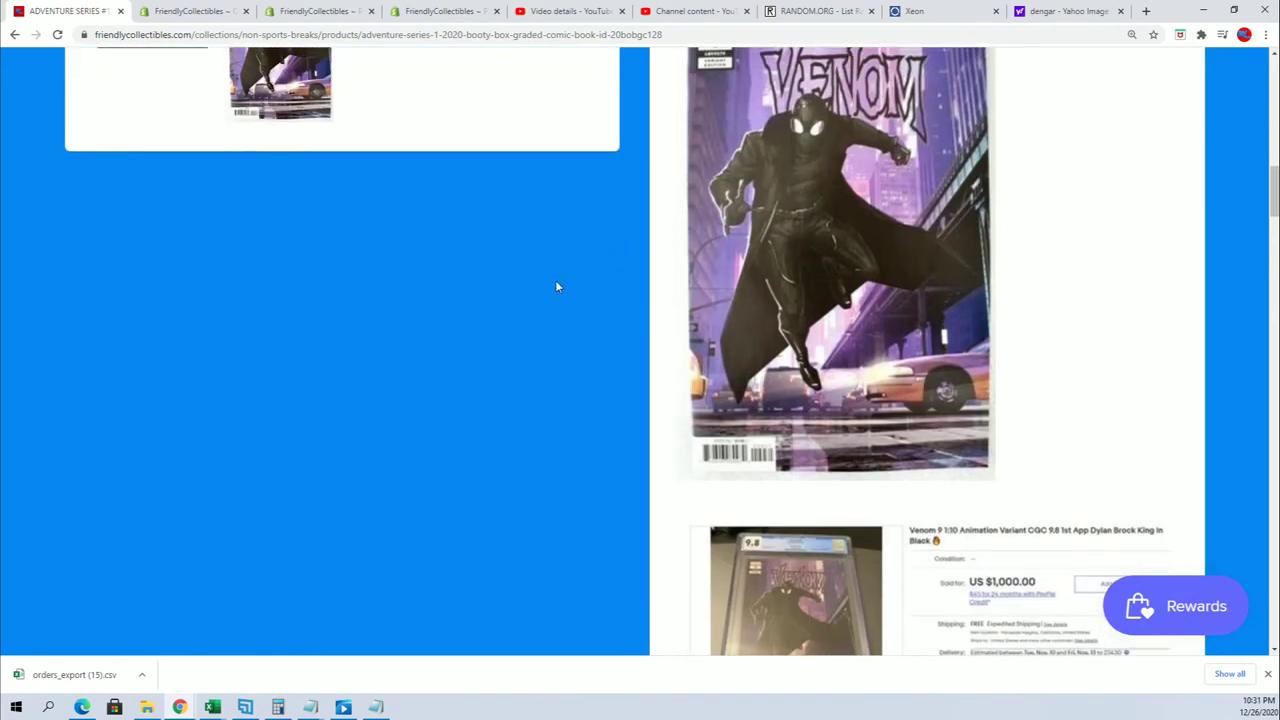
{"action": "scroll", "coordinate": [152, 258], "scroll_direction": "up", "scroll_amount": 5}
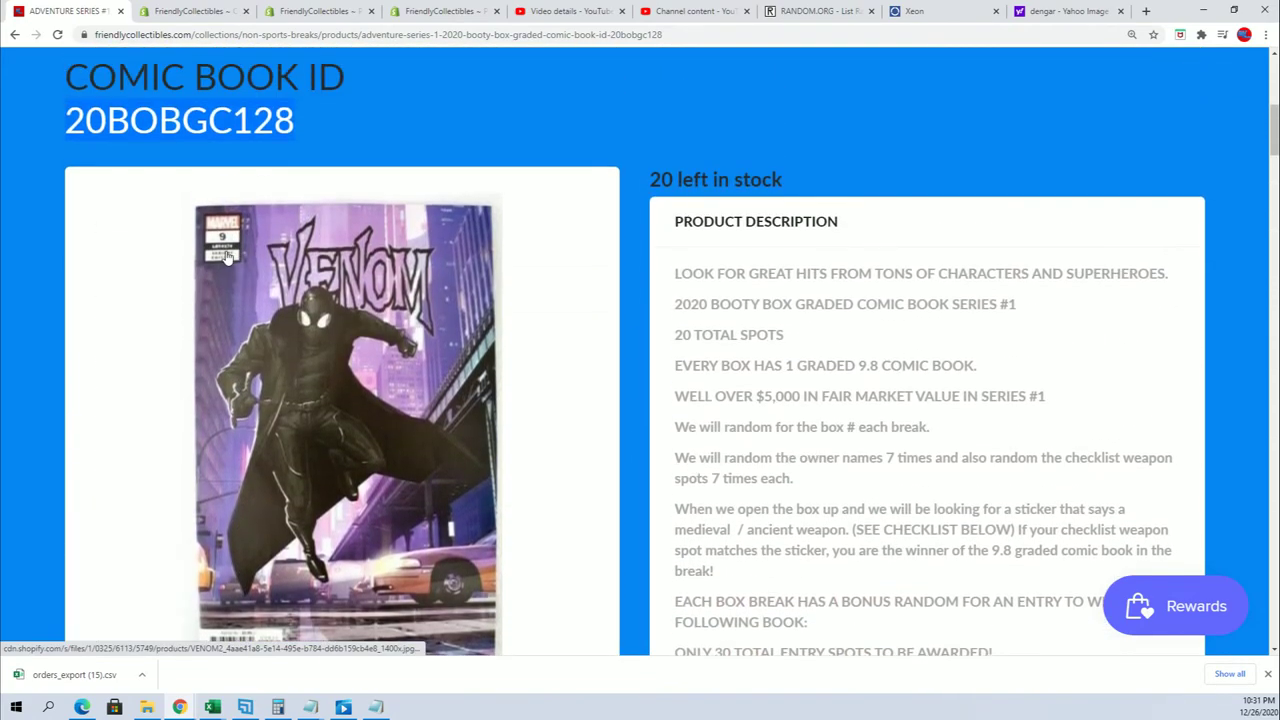